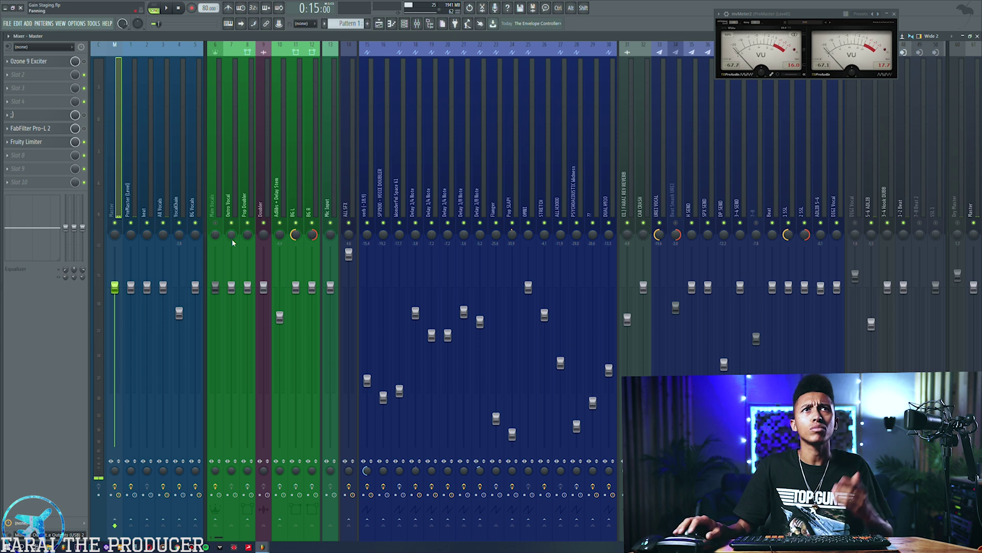
Switch from the mixer to the Playlist arrangement showing the beat and vocal tracks.
{"action": "left_click", "coordinate": [380, 23]}
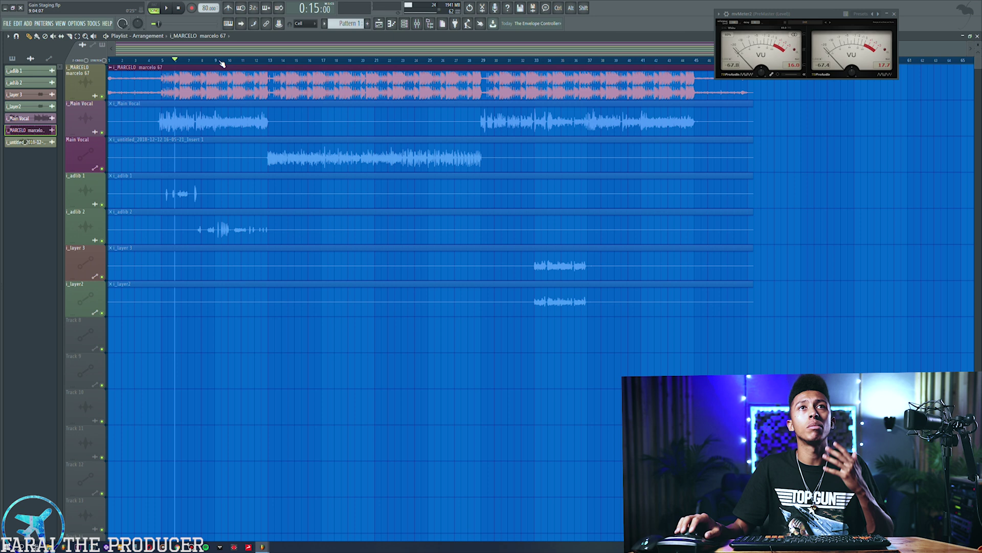
Bring the mixer back into view in place of the playlist.
{"action": "left_click", "coordinate": [418, 27]}
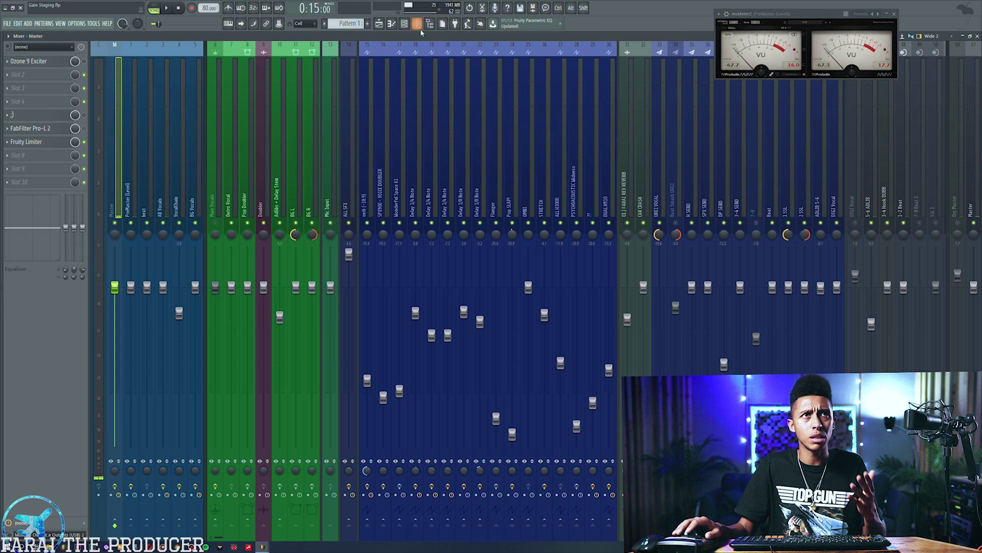
Select mixer track 2 'beat', play and stop it twice to hear it, then show the Playlist.
{"action": "left_click", "coordinate": [150, 142]}
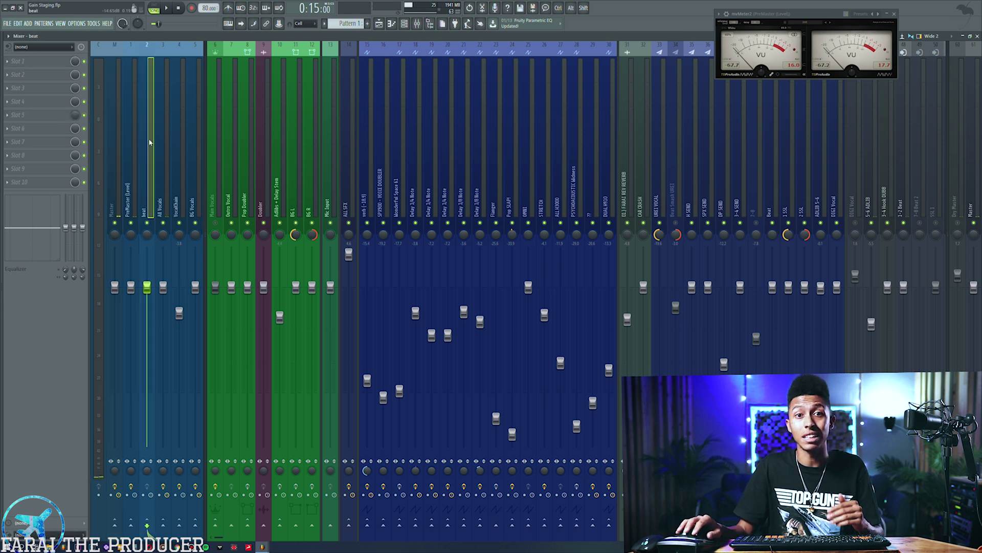
{"action": "key", "text": "space"}
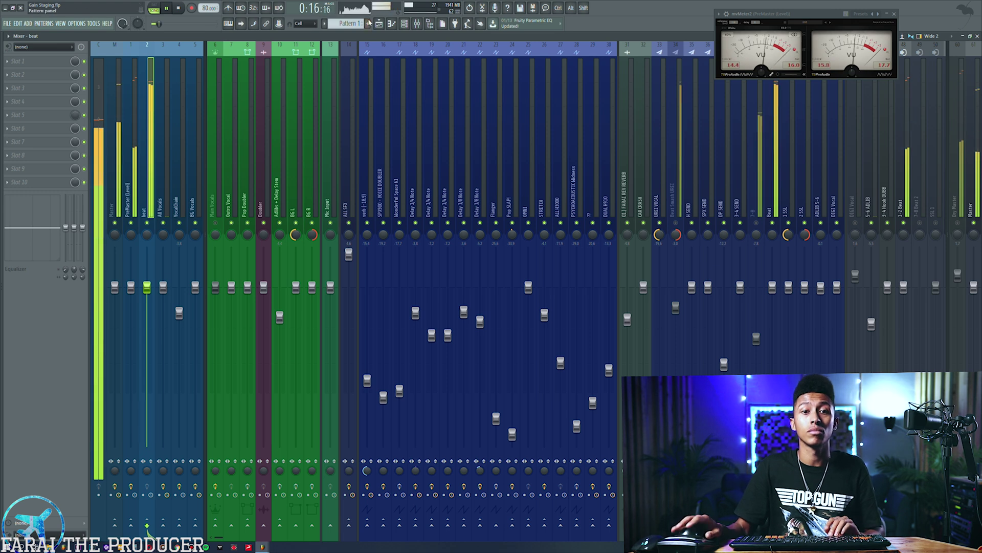
{"action": "key", "text": "space"}
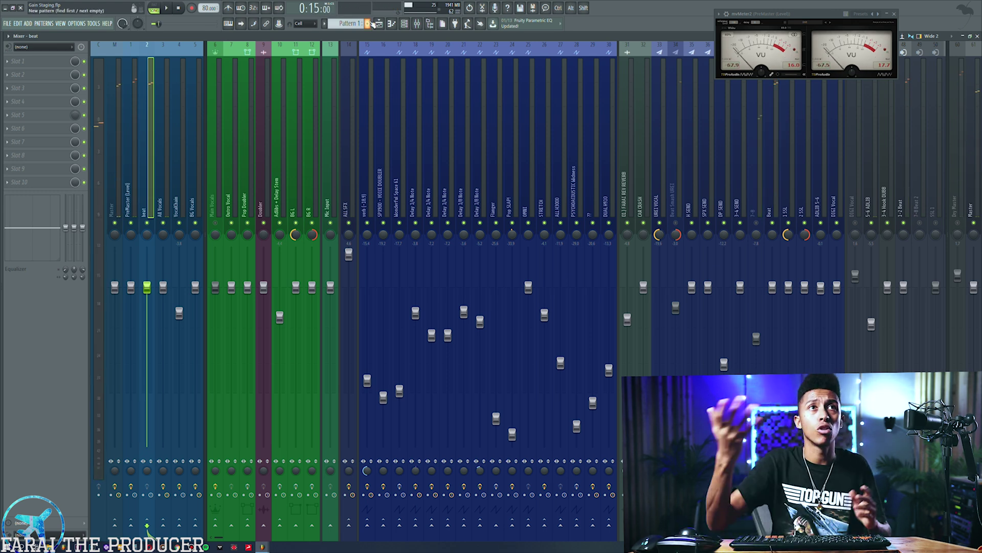
{"action": "key", "text": "space"}
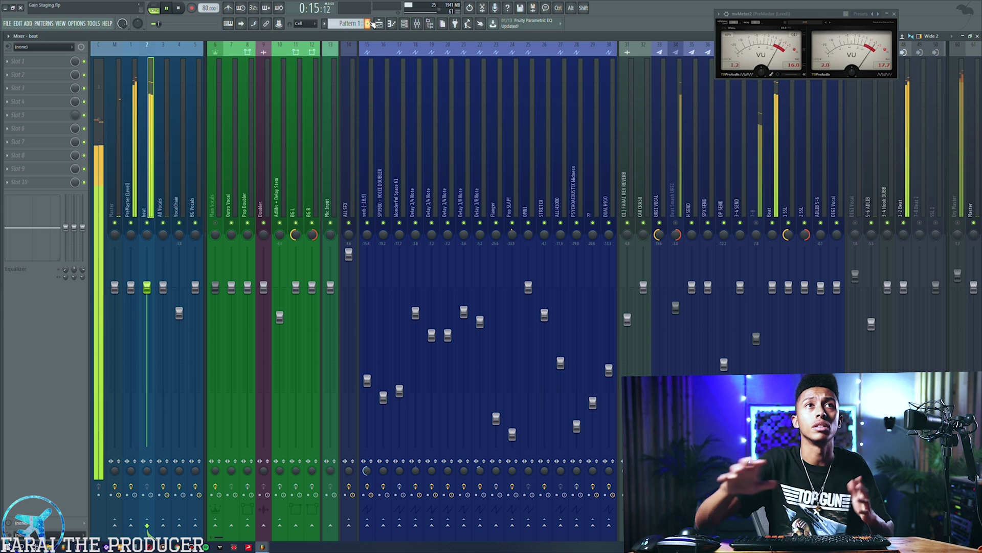
{"action": "key", "text": "space"}
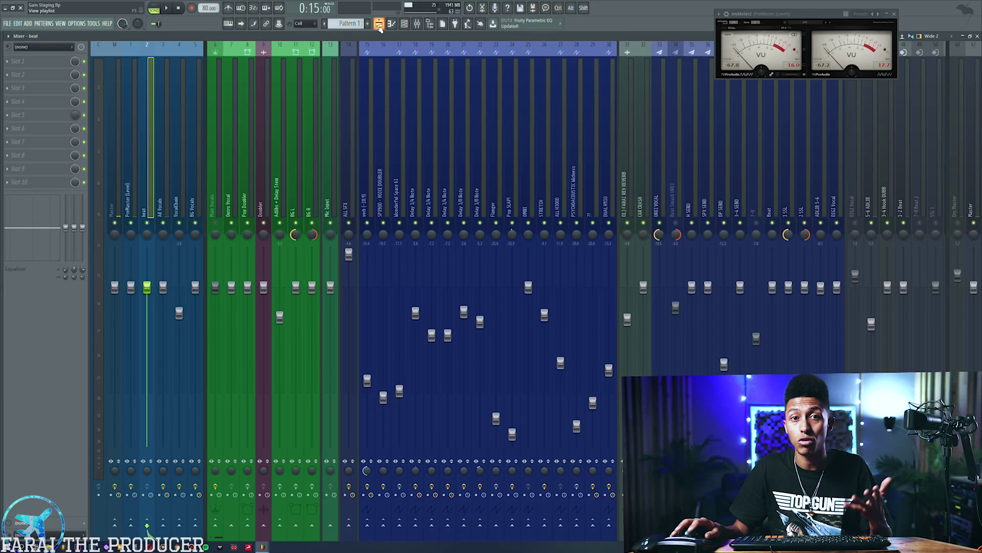
{"action": "left_click", "coordinate": [379, 25]}
Open the i_MARCELO marcelo 67 clip's levels-adjustment page and move the mvMeter2 window aside.
{"action": "double_click", "coordinate": [244, 82]}
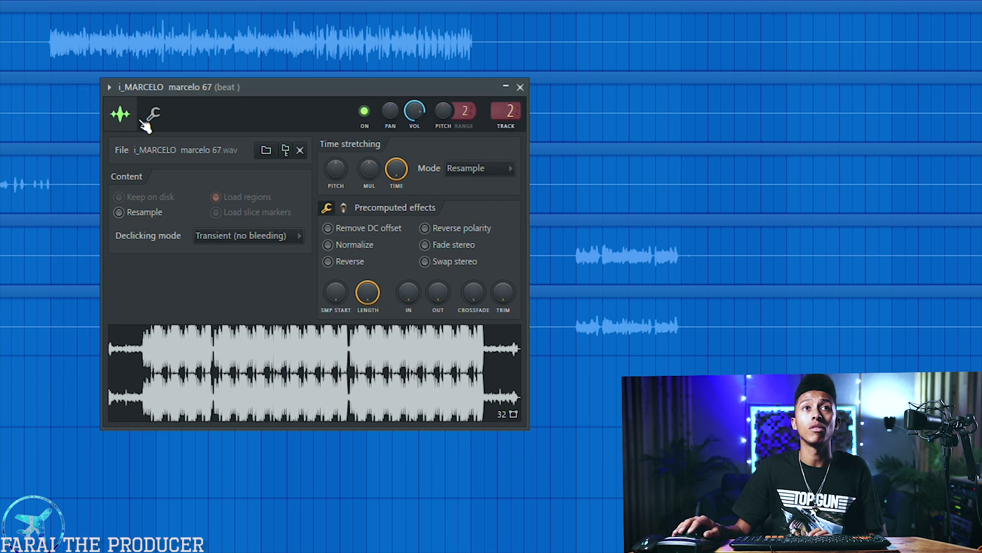
{"action": "left_click", "coordinate": [152, 115]}
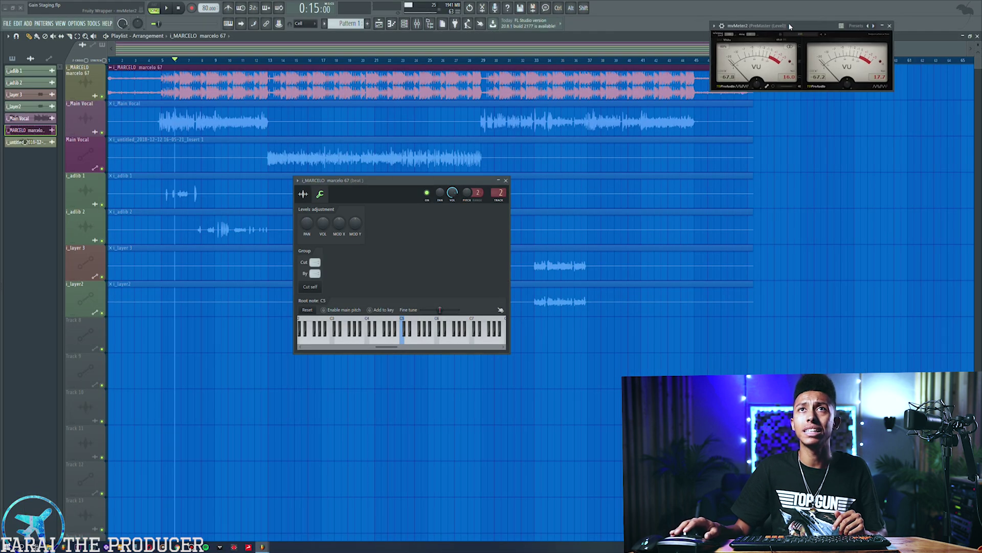
{"action": "mouse_move", "coordinate": [791, 15]}
{"action": "left_mouse_down"}
{"action": "mouse_move", "coordinate": [765, 15]}
{"action": "mouse_move", "coordinate": [773, 17]}
{"action": "left_mouse_up"}
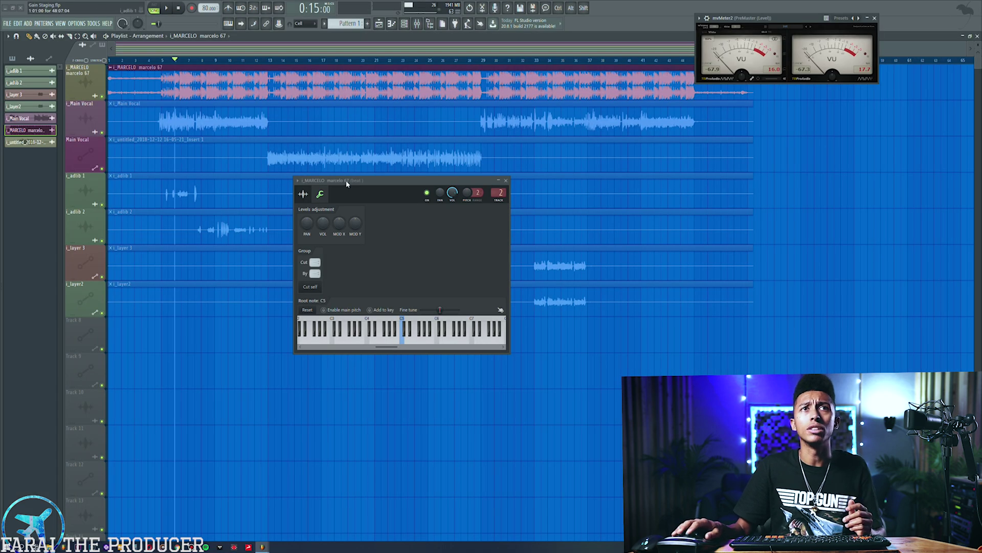
{"action": "left_click_drag", "start_coordinate": [347, 183], "coordinate": [343, 170]}
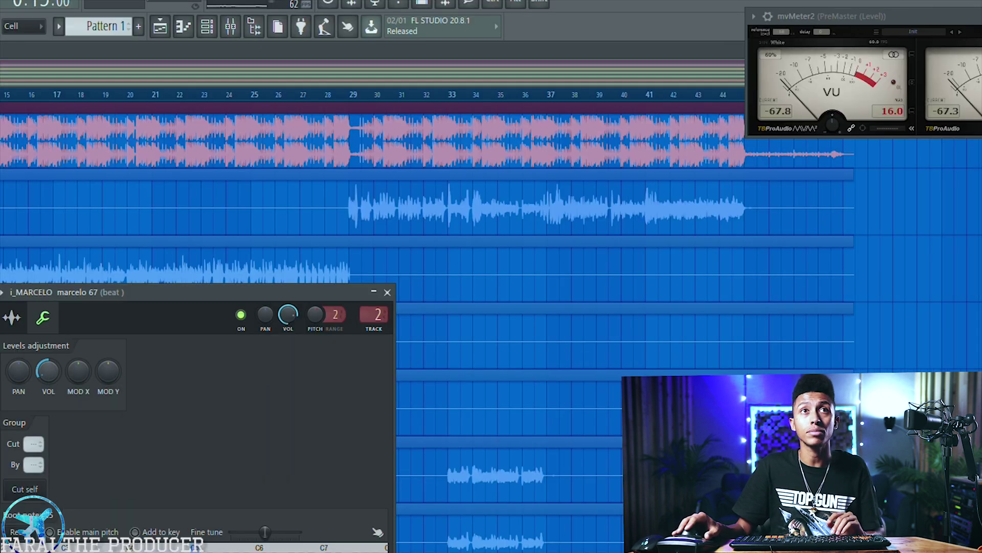
{"action": "key", "text": "space"}
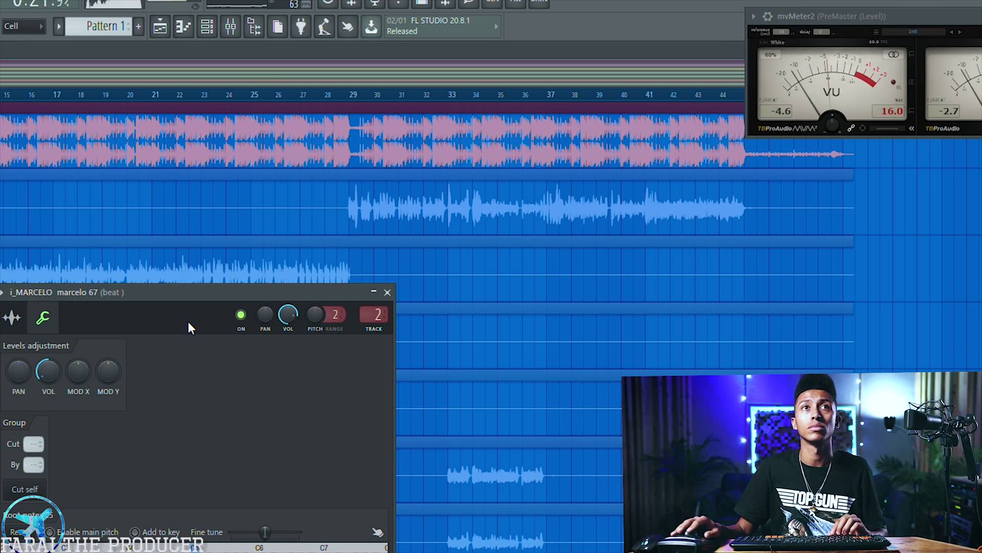
{"action": "left_click_drag", "start_coordinate": [81, 292], "coordinate": [103, 324]}
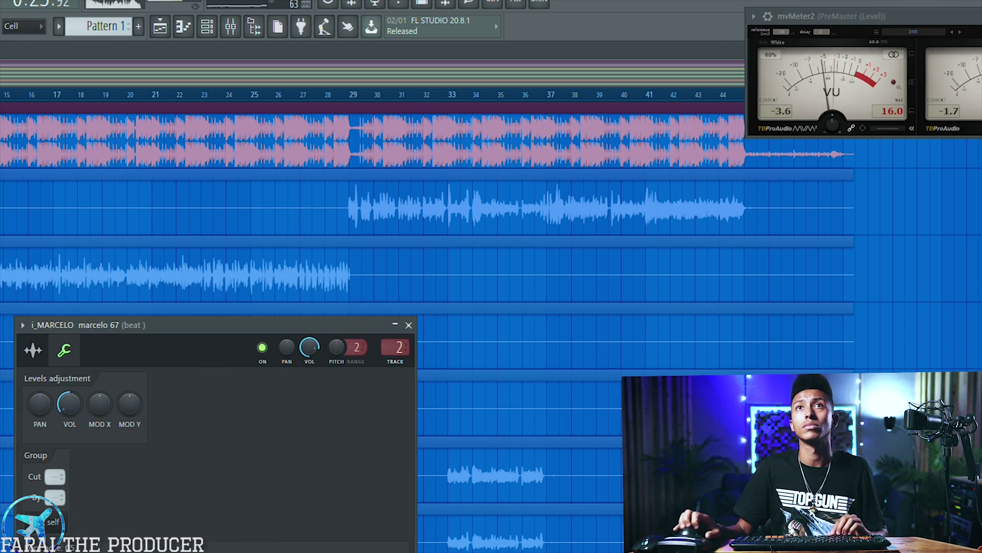
{"action": "key", "text": "space"}
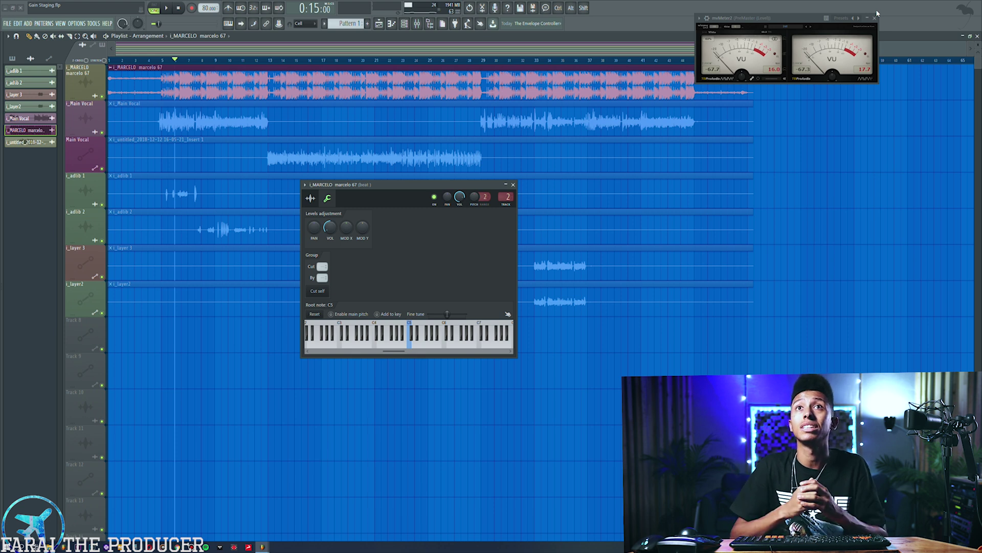
In the mixer, select track 48 '1-2 Beat' and play it repeatedly to check its level.
{"action": "left_click", "coordinate": [418, 23]}
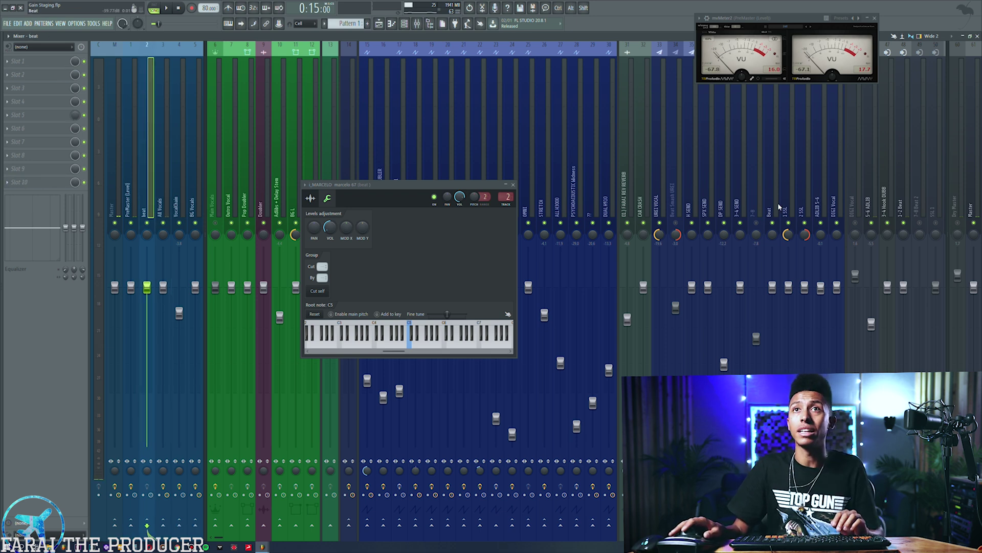
{"action": "left_click", "coordinate": [901, 171]}
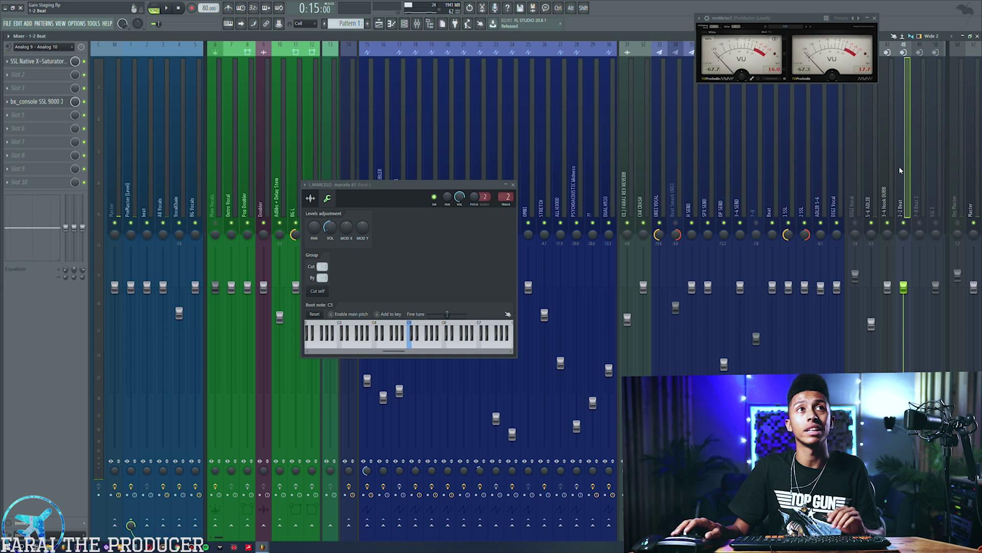
{"action": "key", "text": "space"}
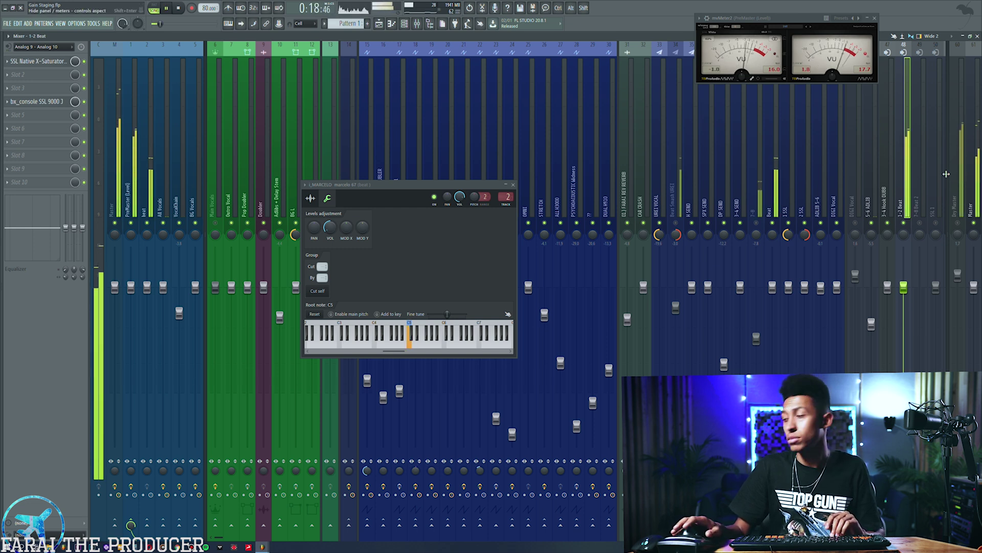
{"action": "key", "text": "space"}
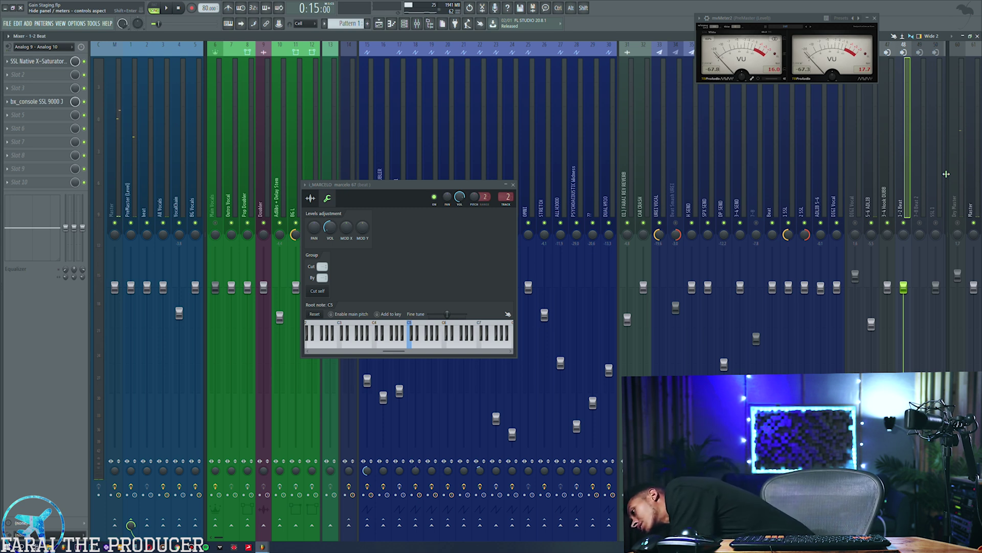
{"action": "key", "text": "space"}
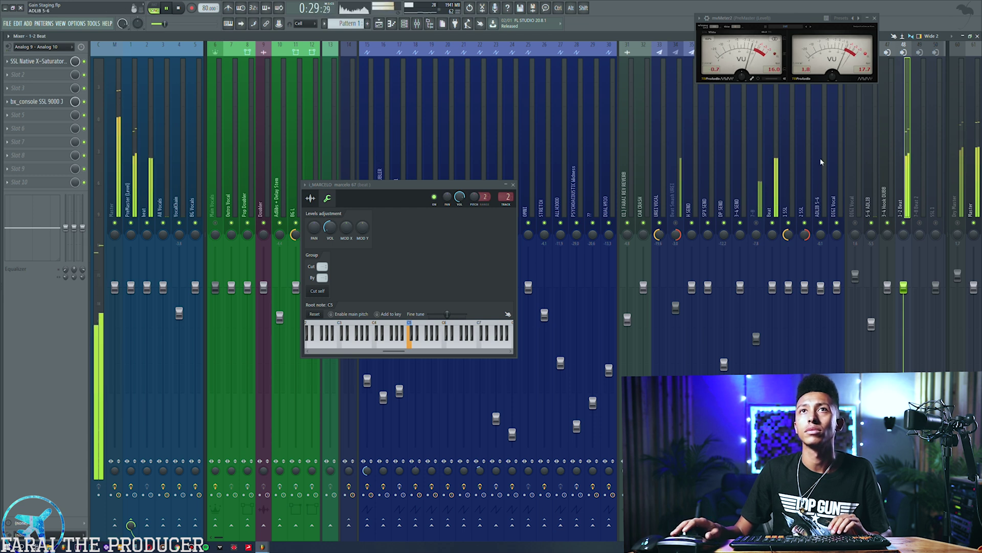
{"action": "key", "text": "space"}
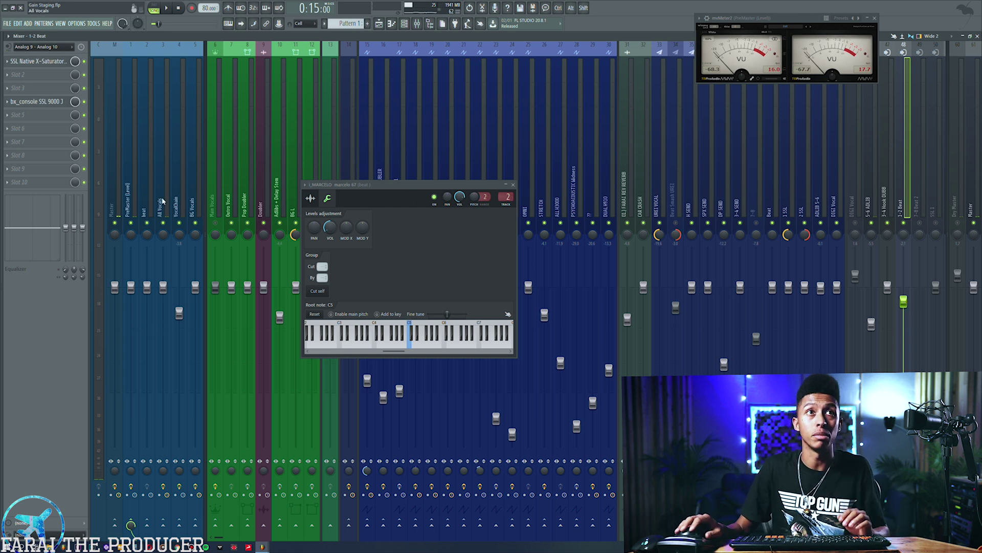
{"action": "key", "text": "space"}
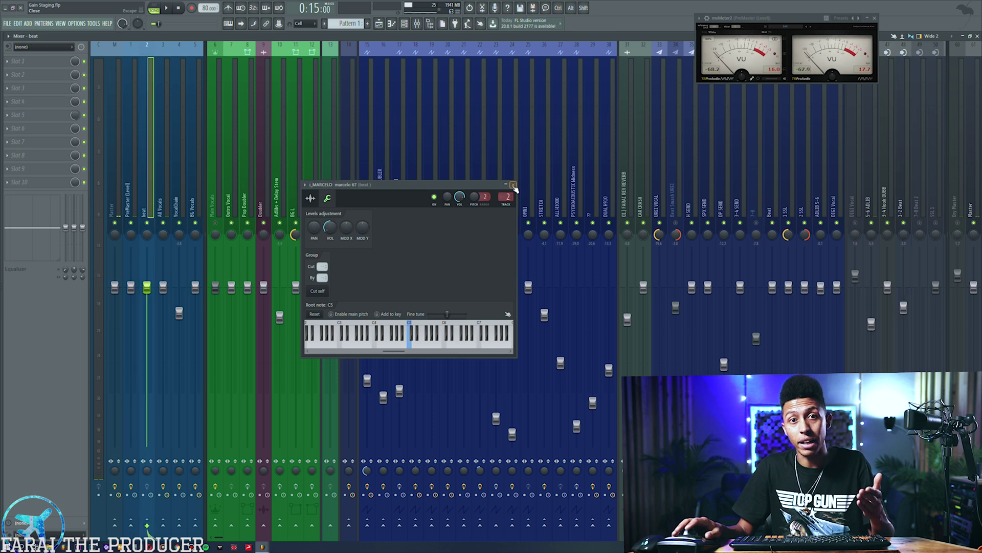
{"action": "left_click", "coordinate": [513, 185]}
{"action": "left_click", "coordinate": [380, 23]}
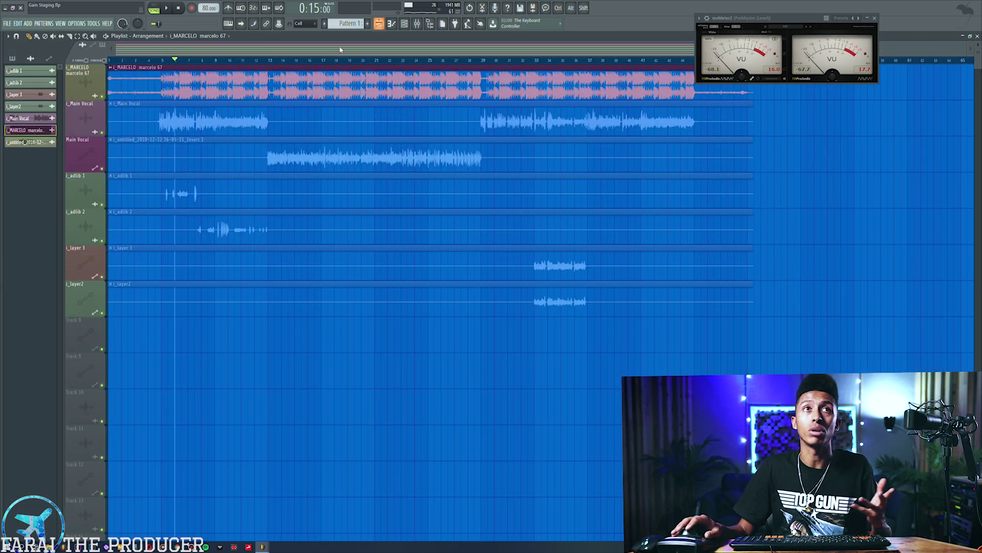
{"action": "left_click", "coordinate": [181, 129]}
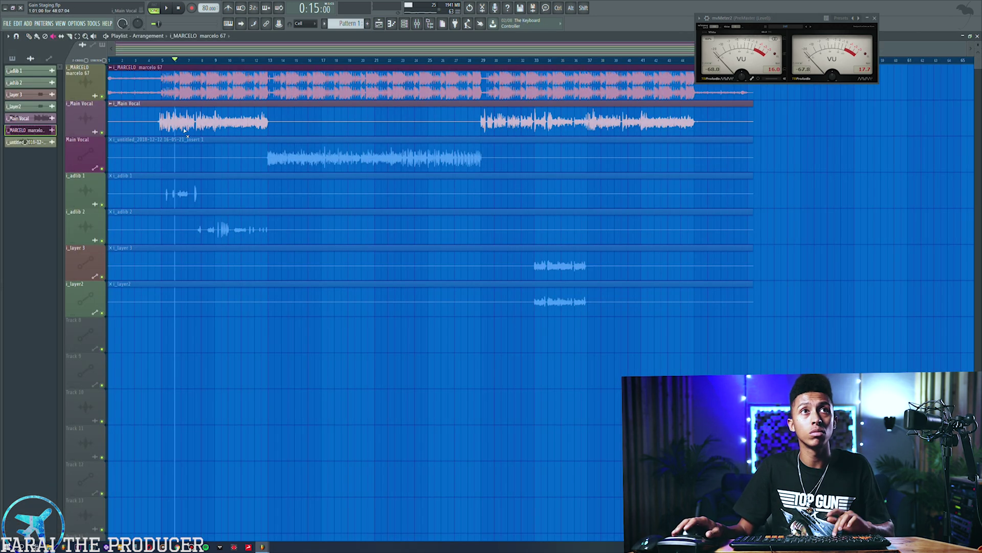
{"action": "left_click", "coordinate": [417, 24]}
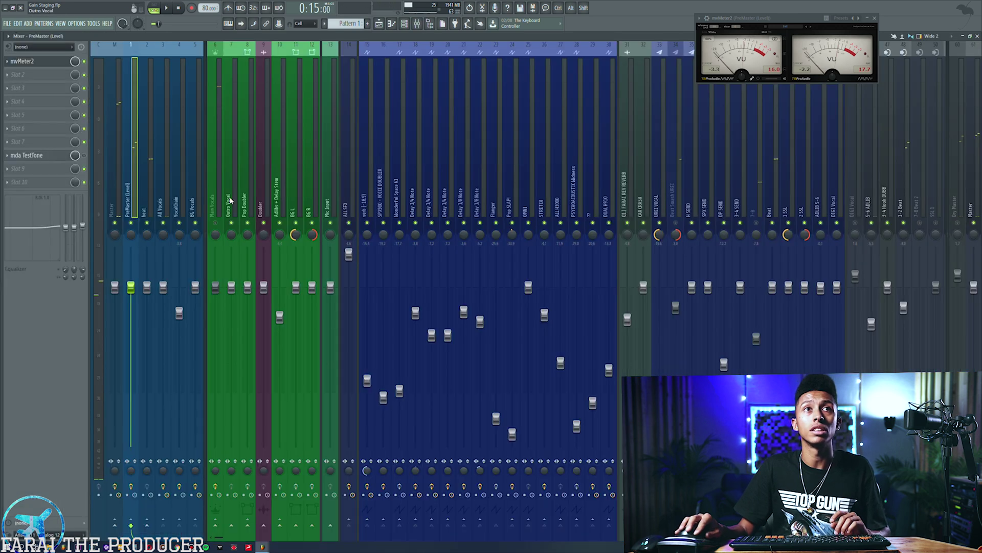
{"action": "key", "text": "space"}
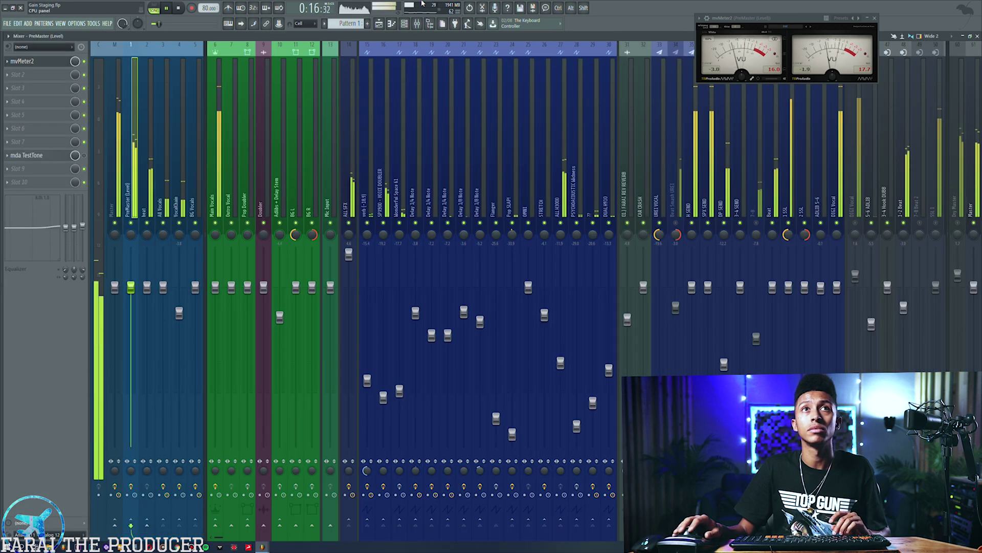
{"action": "left_click", "coordinate": [379, 25]}
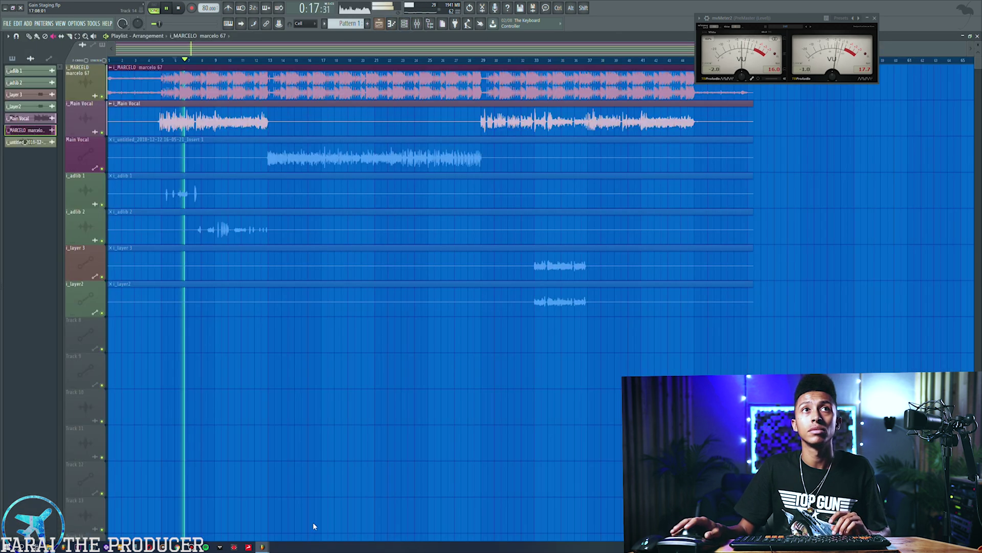
{"action": "left_click", "coordinate": [417, 25]}
{"action": "key", "text": "space"}
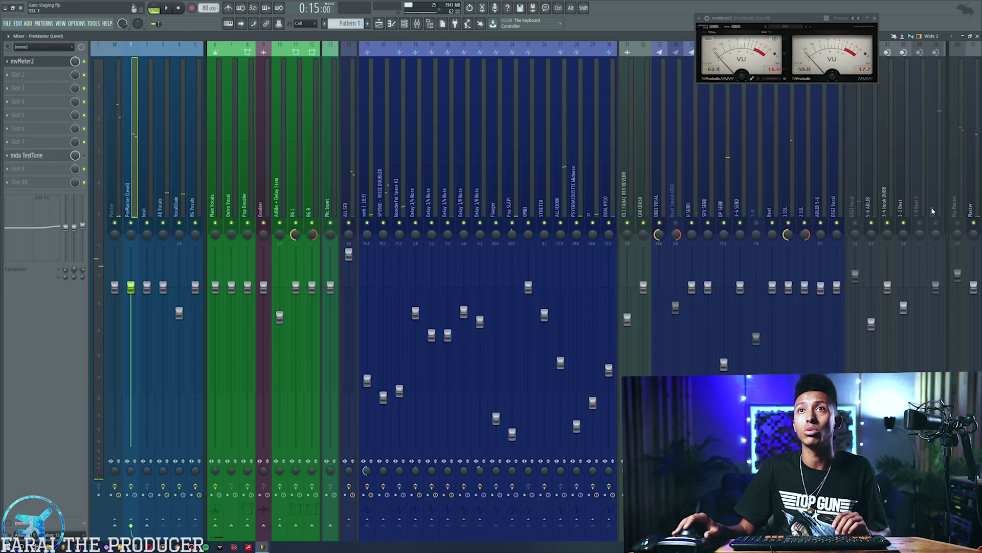
{"action": "left_click", "coordinate": [941, 116]}
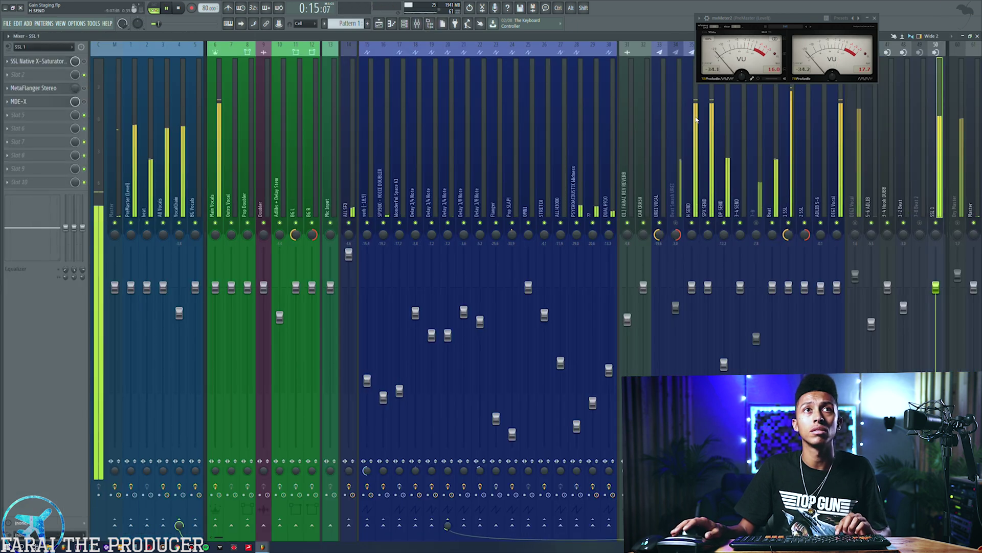
{"action": "key", "text": "space"}
{"action": "key", "text": "space"}
{"action": "left_click", "coordinate": [379, 25]}
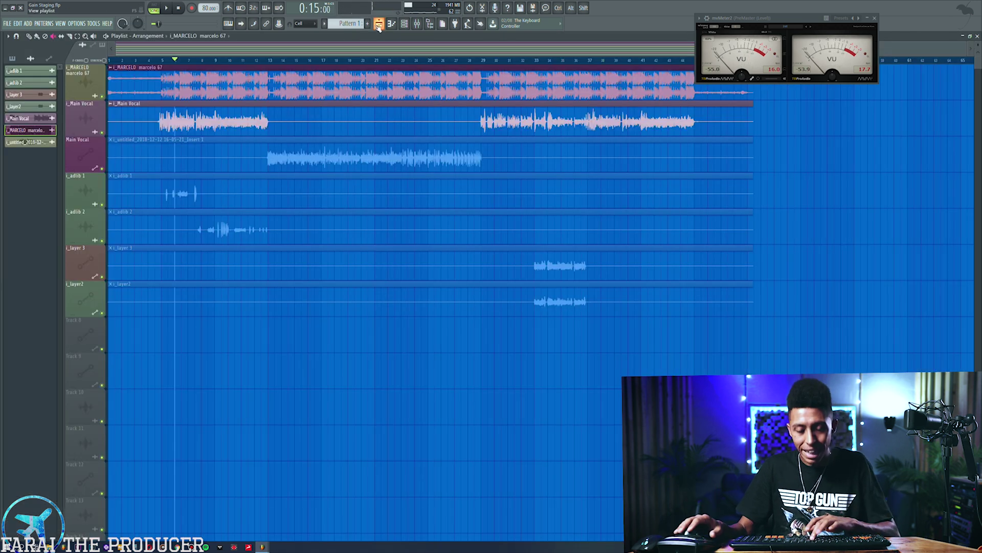
Open the Main Vocal clip's levels-adjustment page and play it with the mixer showing.
{"action": "double_click", "coordinate": [240, 122]}
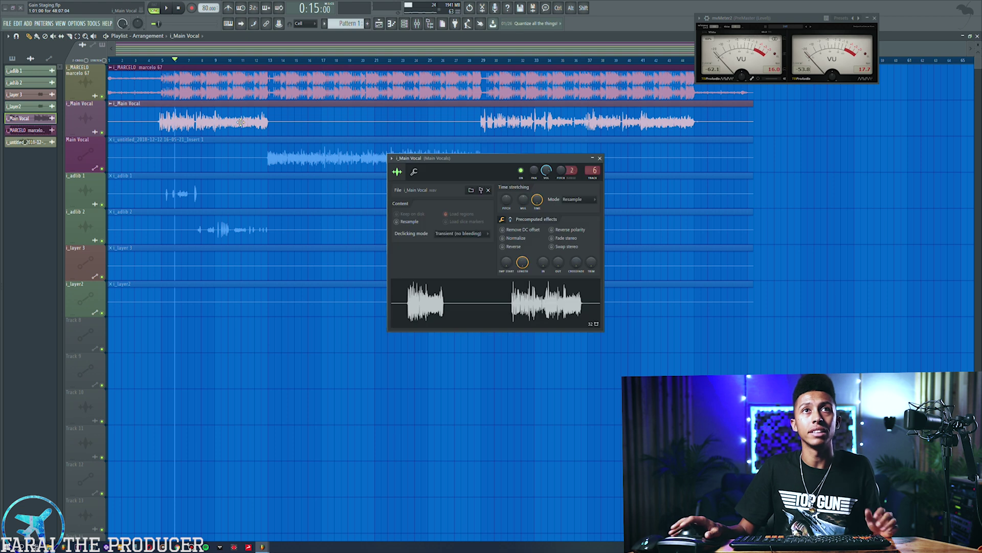
{"action": "left_click", "coordinate": [416, 175]}
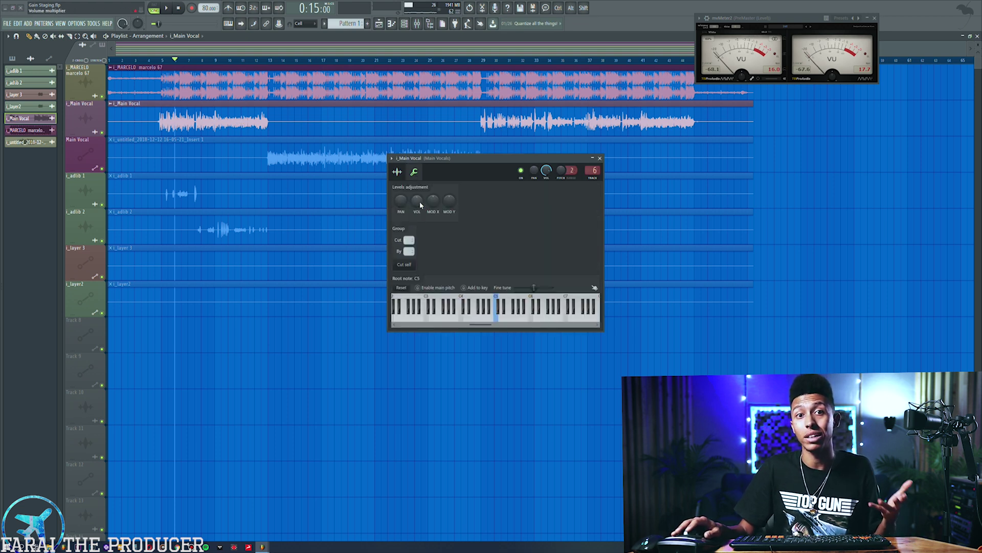
{"action": "key", "text": "space"}
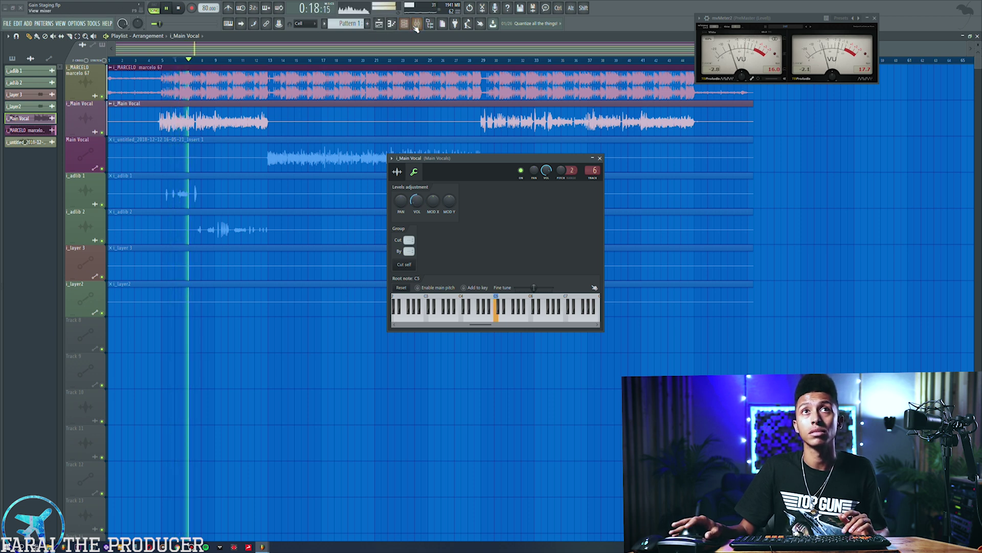
{"action": "key", "text": "F9"}
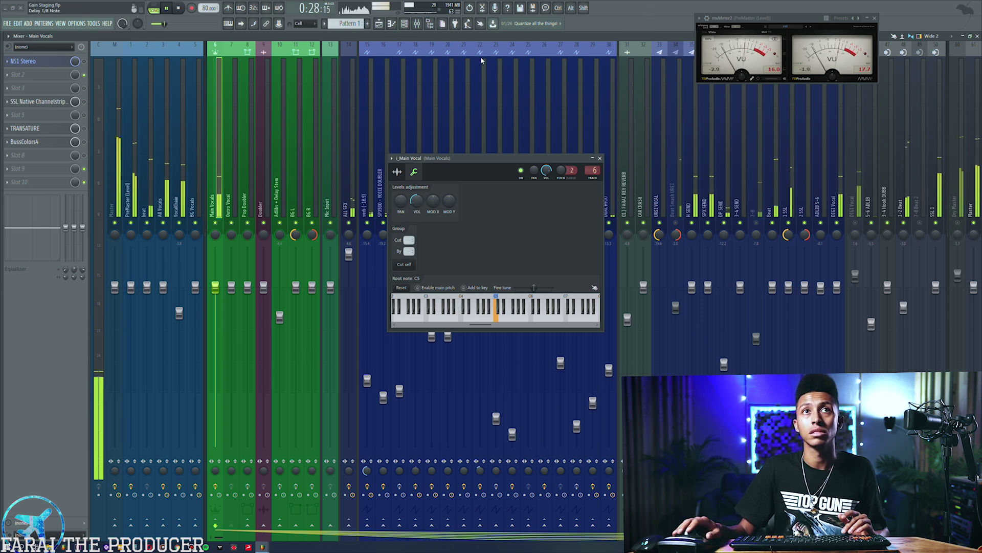
{"action": "left_click_drag", "start_coordinate": [450, 158], "coordinate": [468, 165]}
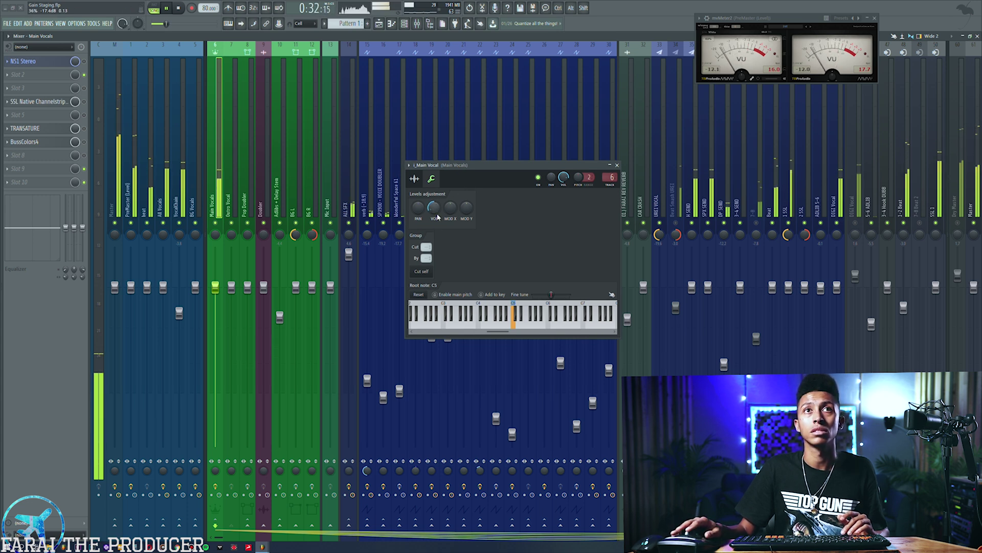
{"action": "left_click_drag", "start_coordinate": [437, 216], "coordinate": [442, 202]}
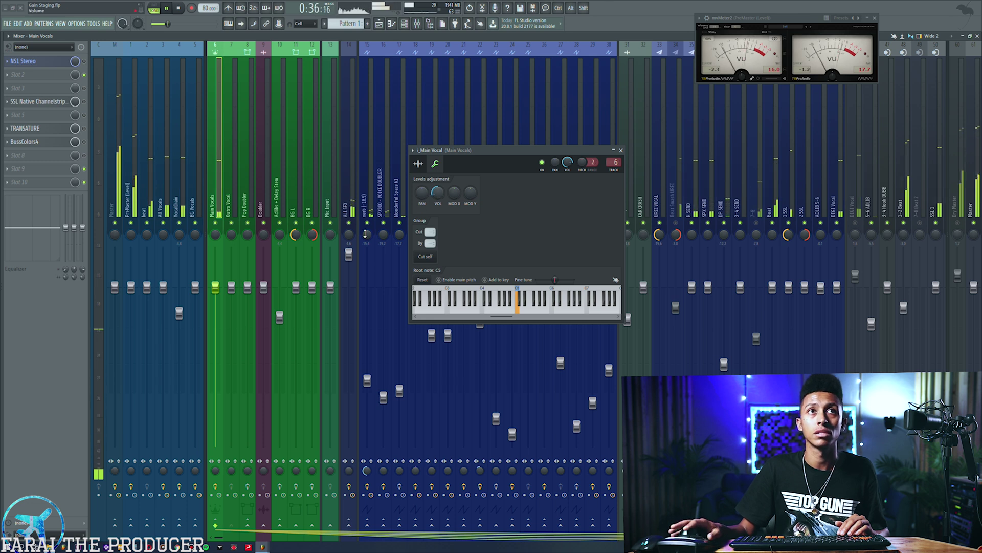
Copy the Main Vocal clip's VOL knob value from its levels-adjustment page.
{"action": "left_click", "coordinate": [379, 25]}
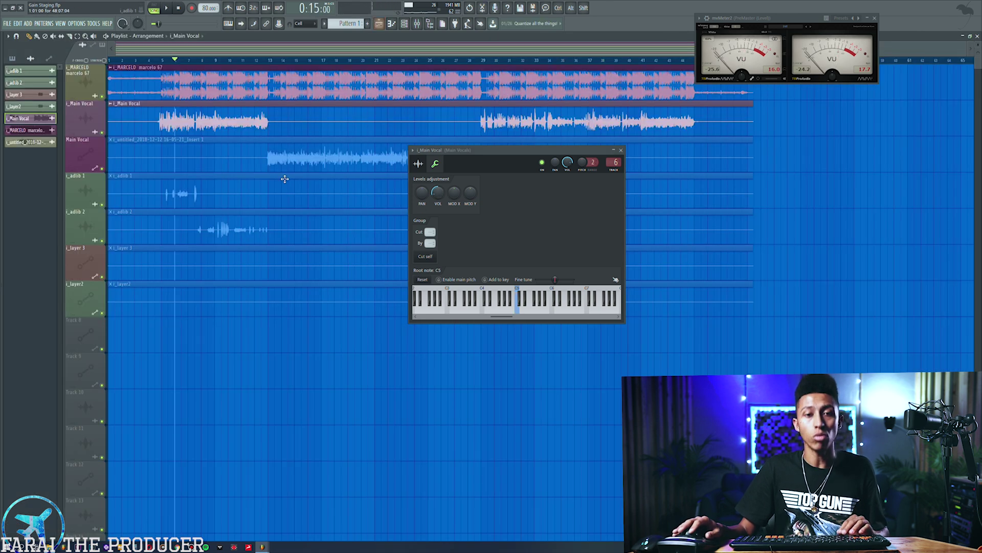
{"action": "left_click", "coordinate": [284, 161]}
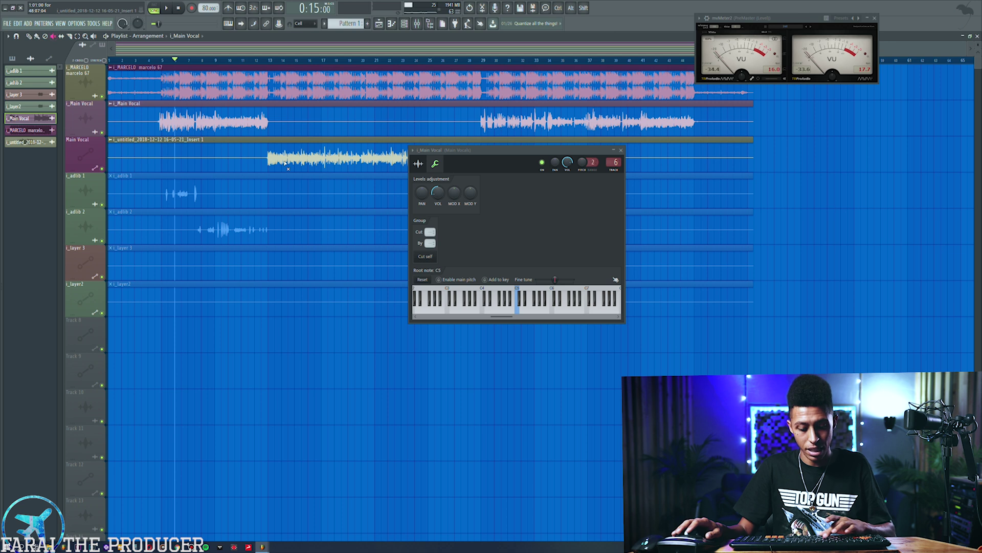
{"action": "left_click", "coordinate": [241, 126]}
{"action": "left_click", "coordinate": [436, 164]}
{"action": "right_click", "coordinate": [438, 193]}
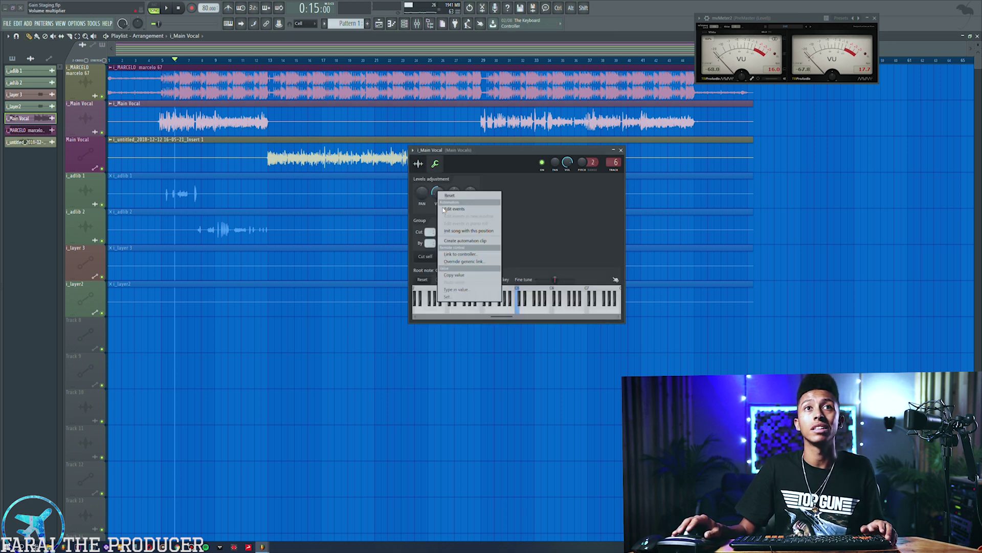
{"action": "left_click", "coordinate": [454, 274]}
{"action": "left_click", "coordinate": [353, 159]}
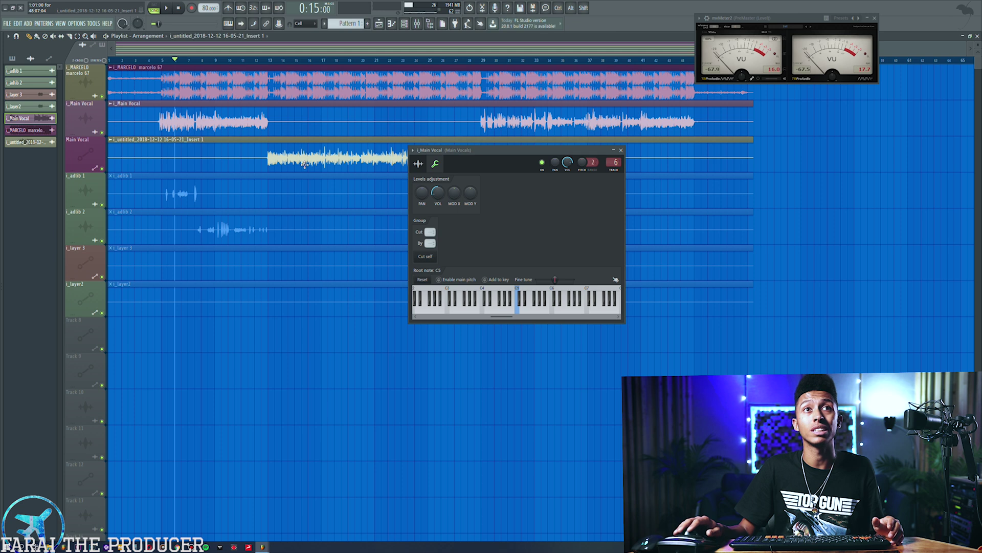
{"action": "right_click", "coordinate": [480, 298]}
{"action": "left_click", "coordinate": [425, 165]}
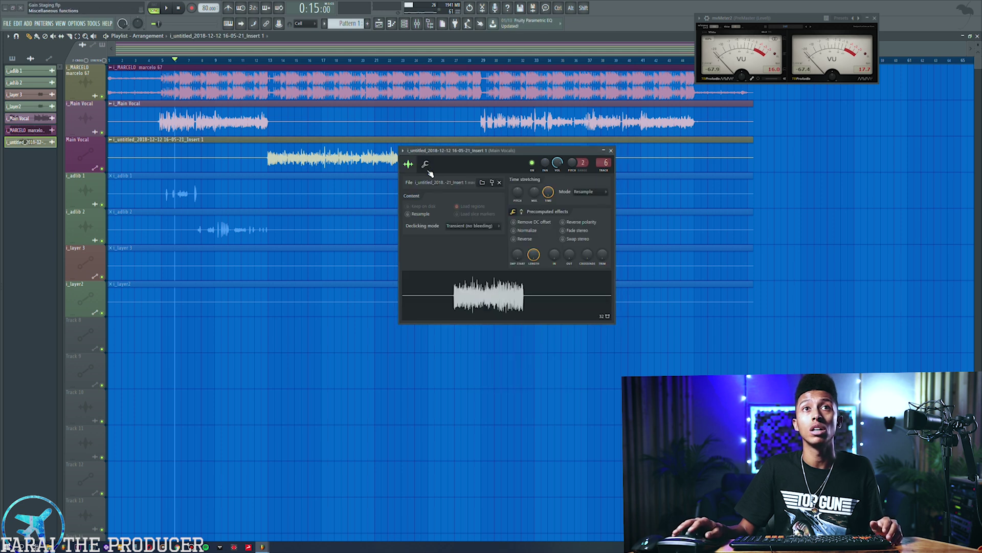
{"action": "left_click", "coordinate": [425, 164]}
{"action": "right_click", "coordinate": [429, 193]}
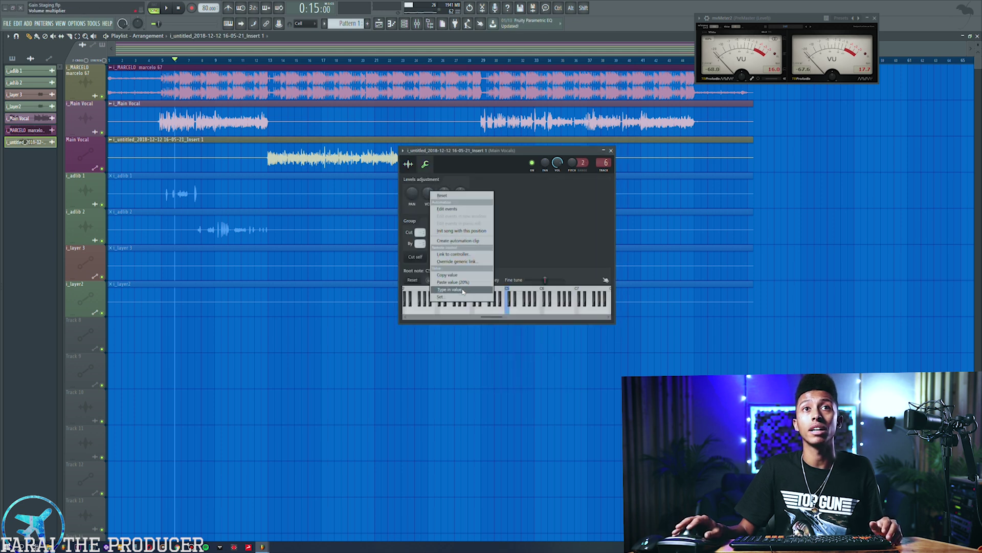
{"action": "left_click", "coordinate": [453, 282]}
Play from bar 12, close the channel settings window and show the mixer.
{"action": "left_click", "coordinate": [268, 62]}
{"action": "key", "text": "space"}
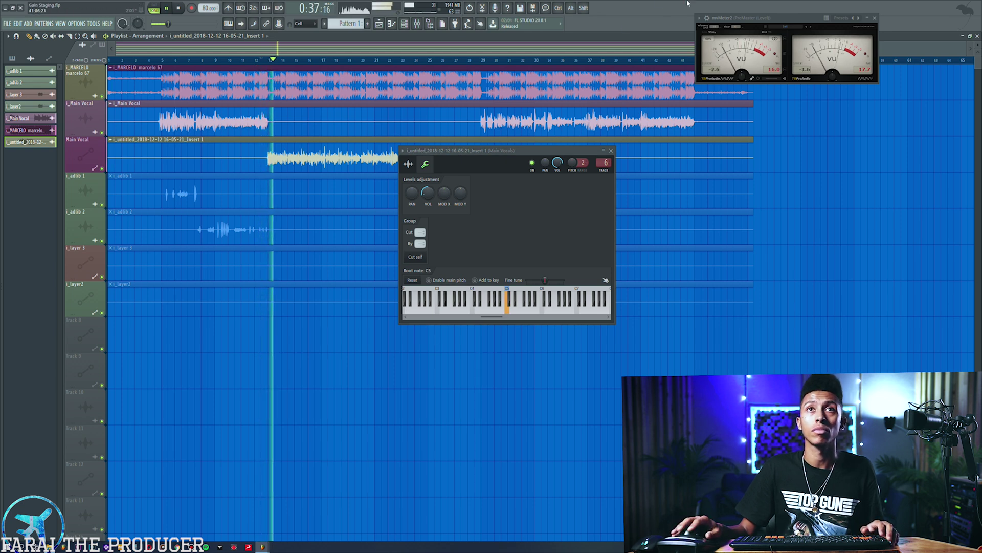
{"action": "left_click", "coordinate": [611, 151]}
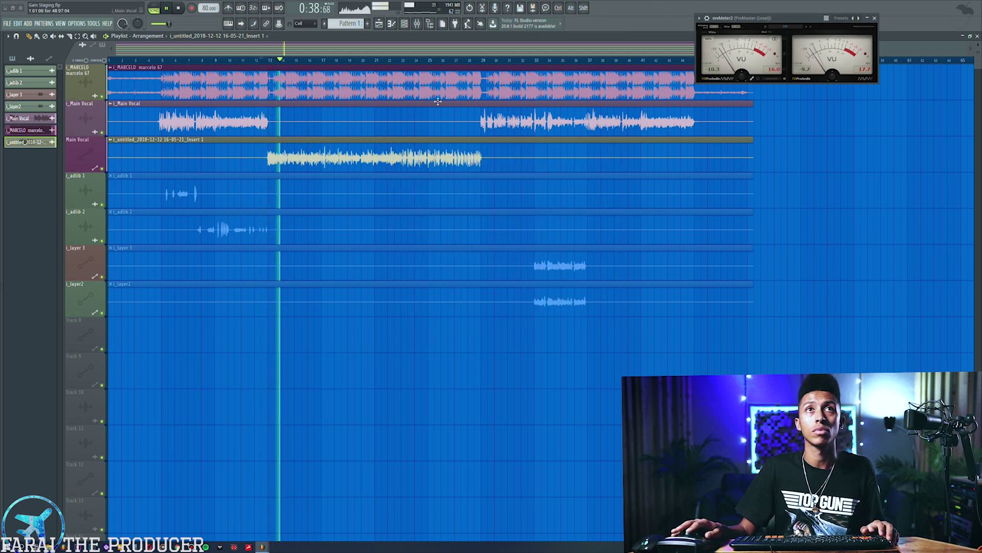
{"action": "left_click", "coordinate": [417, 23]}
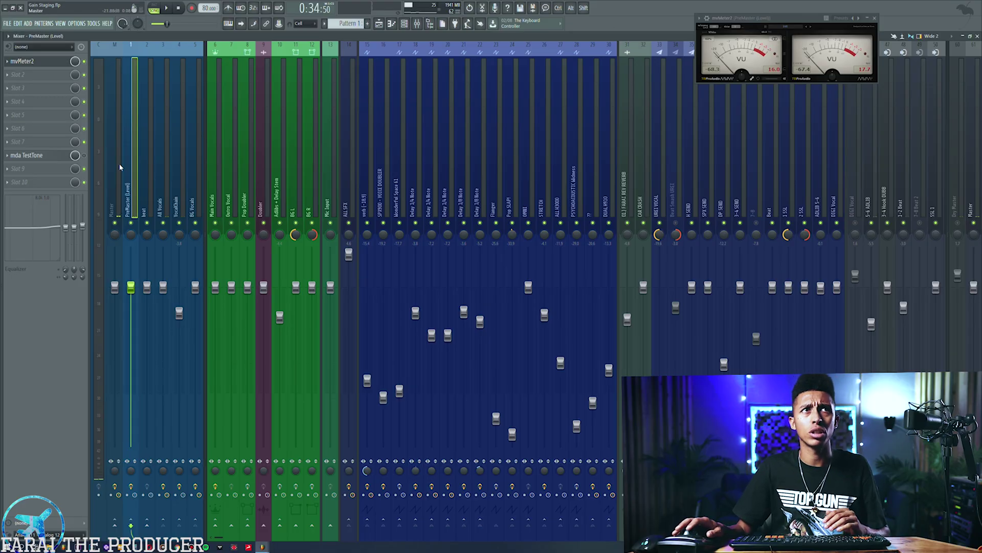
Open the Master track's Fruity Limiter and check its gain options.
{"action": "left_click", "coordinate": [121, 167]}
{"action": "left_click", "coordinate": [45, 146]}
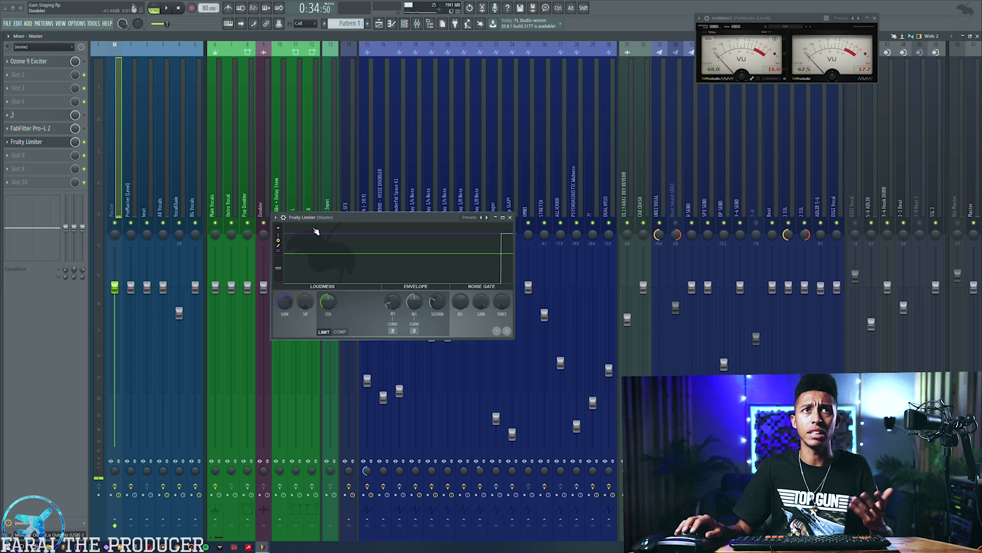
{"action": "right_click", "coordinate": [287, 302]}
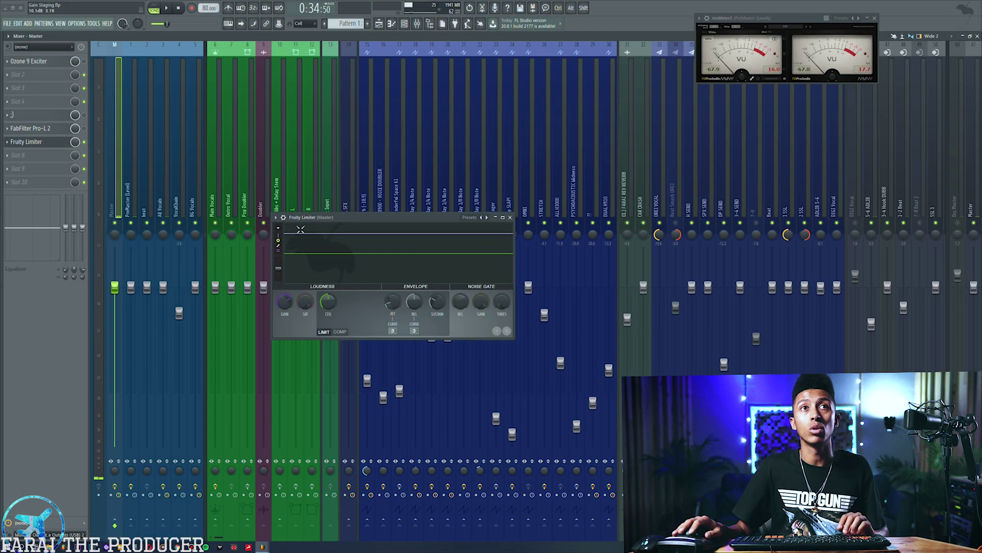
{"action": "left_click_drag", "start_coordinate": [278, 241], "coordinate": [294, 238]}
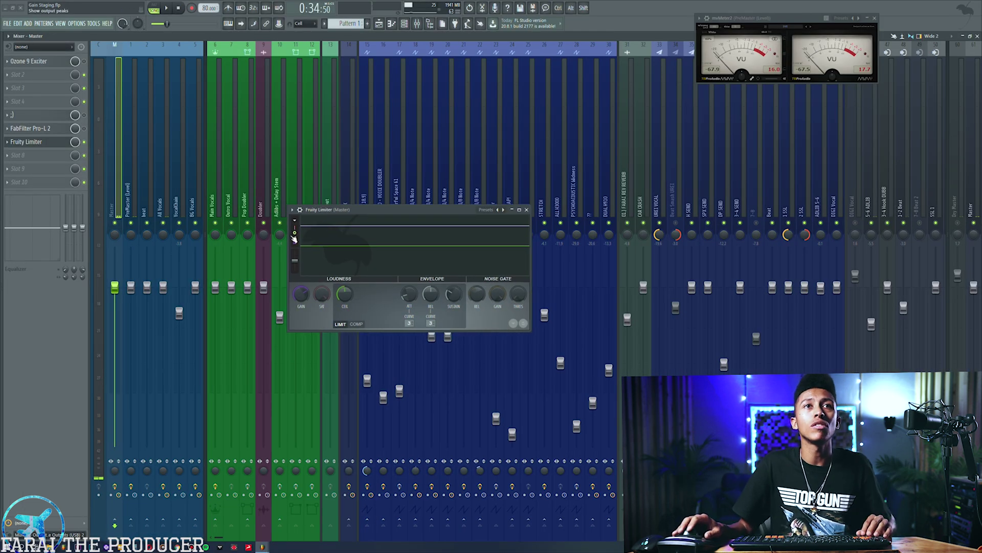
Undo the limiter gain tweak back to 8.0 dB and listen to the master again.
{"action": "key", "text": "space"}
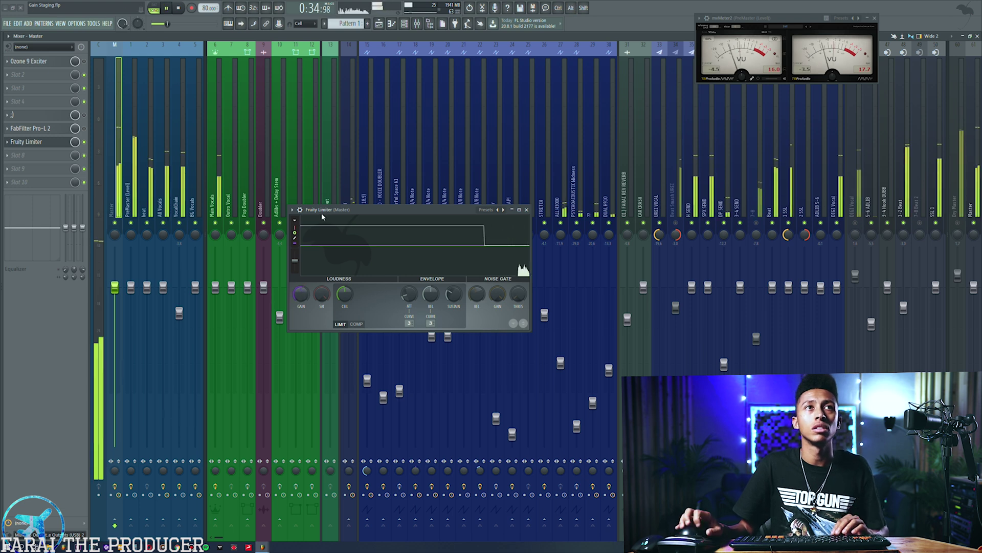
{"action": "key", "text": "ctrl+z"}
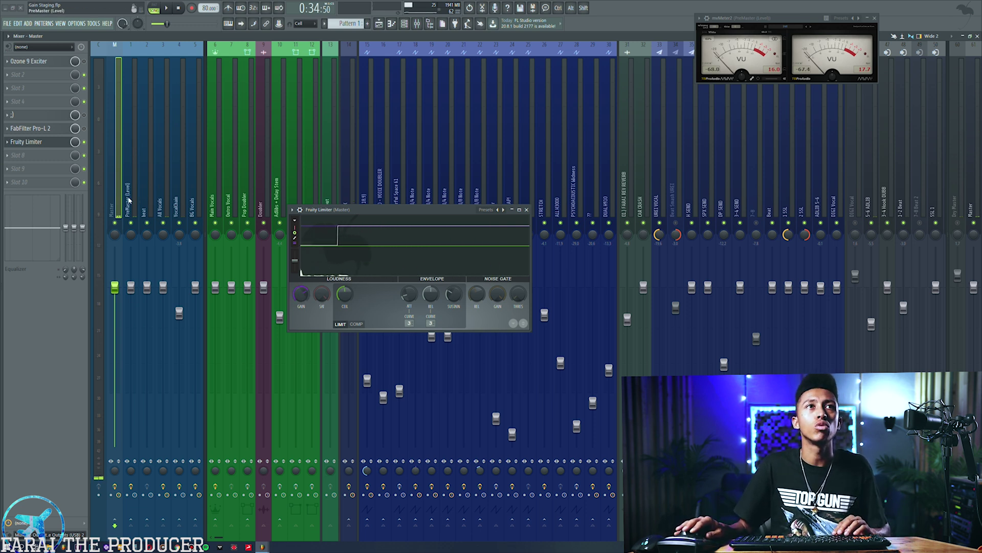
{"action": "key", "text": "space"}
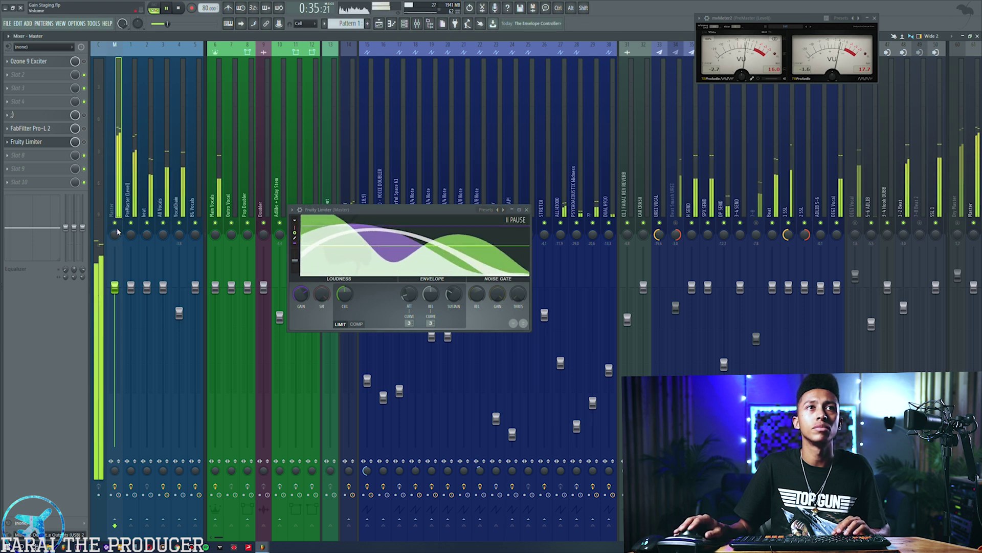
{"action": "key", "text": "space"}
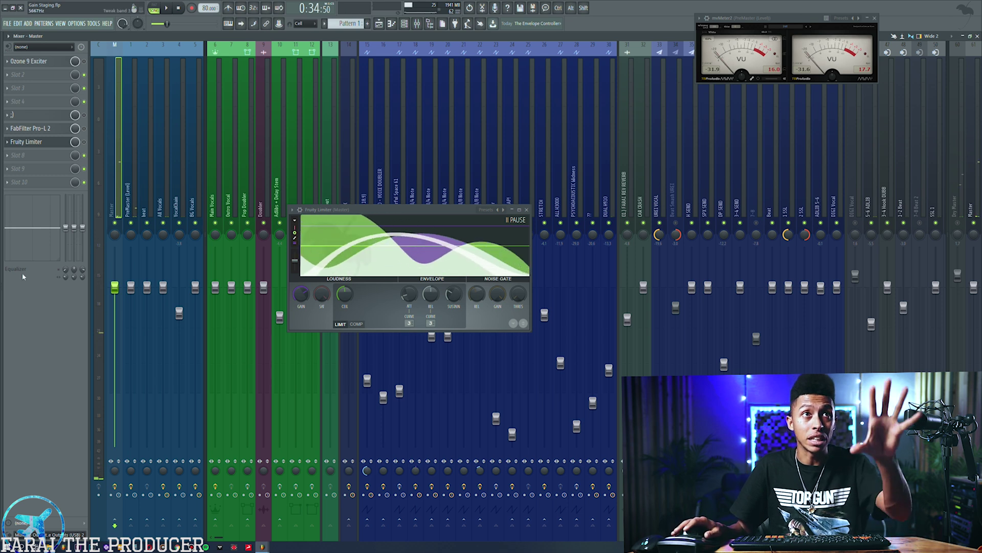
Bypass the Fruity Limiter slot and play to compare.
{"action": "left_click", "coordinate": [85, 143]}
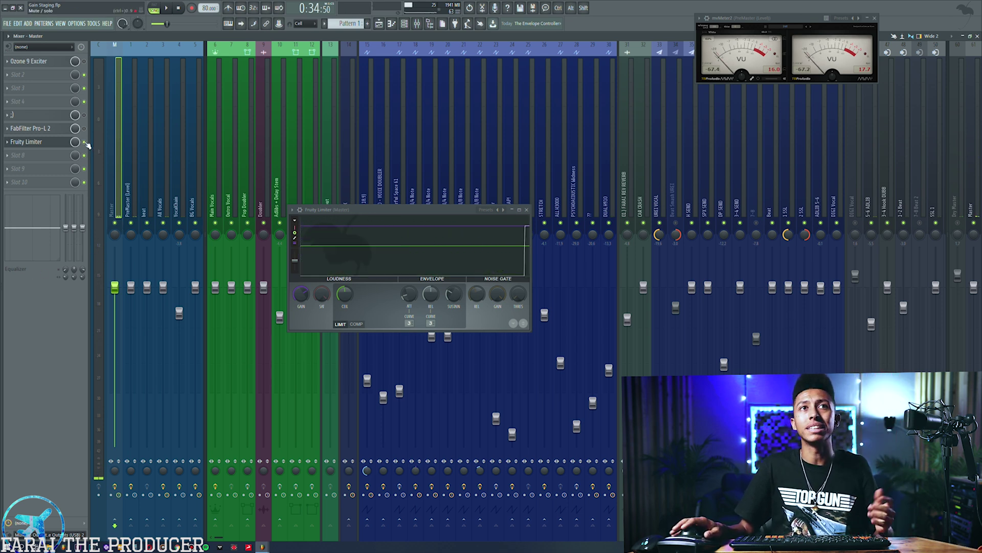
{"action": "left_click_drag", "start_coordinate": [310, 209], "coordinate": [314, 188]}
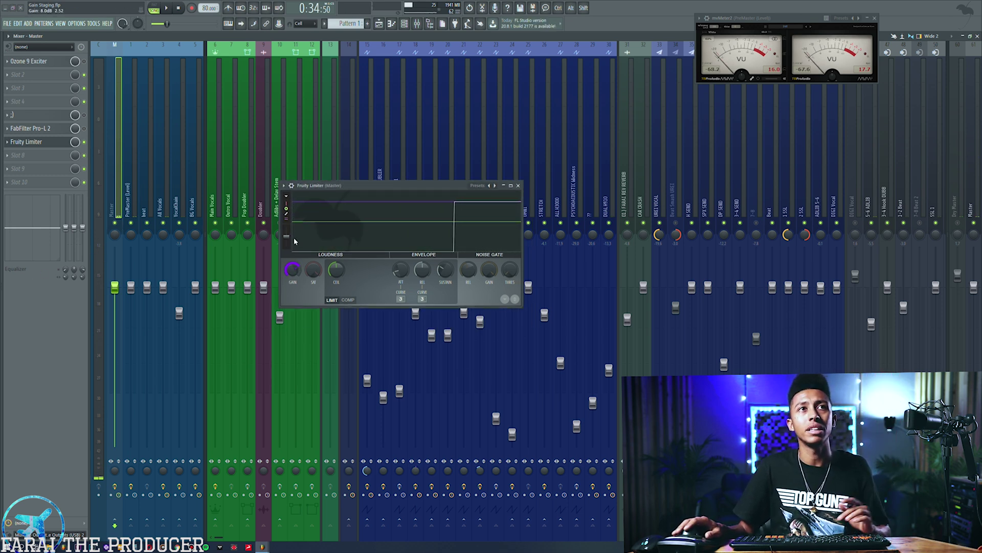
{"action": "key", "text": "space"}
{"action": "key", "text": "space"}
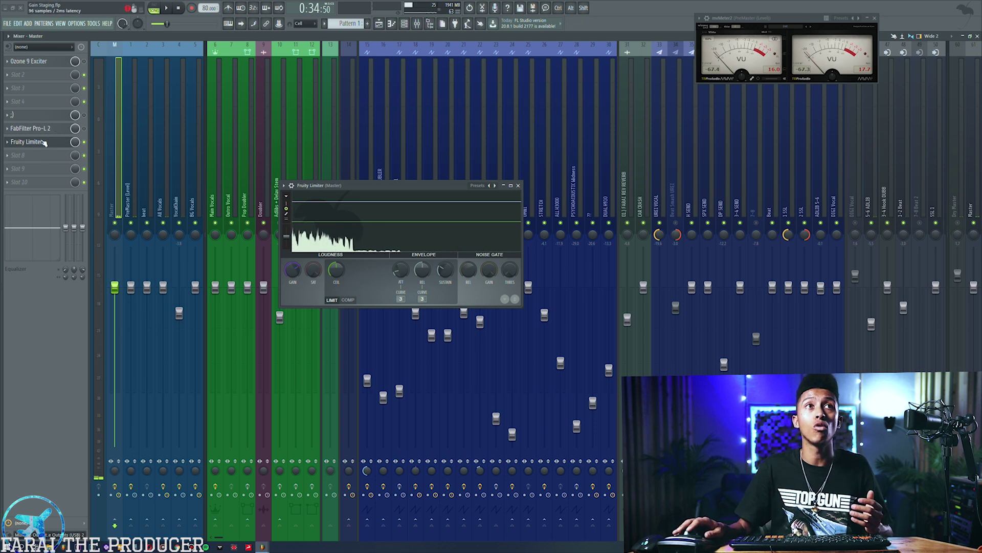
Inspect the master's FabFilter Pro-L 2, then close it and the Fruity Limiter window.
{"action": "left_click", "coordinate": [31, 129]}
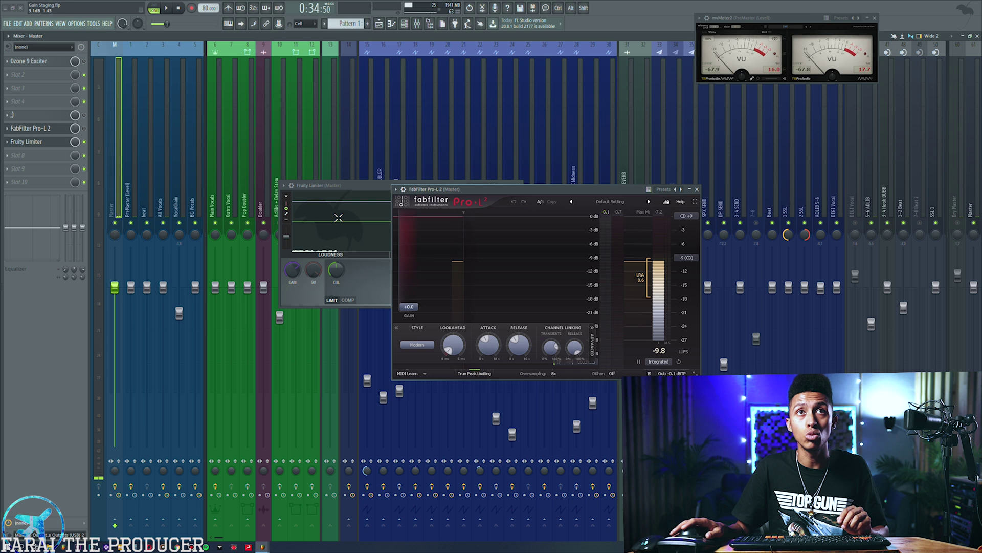
{"action": "left_click_drag", "start_coordinate": [490, 190], "coordinate": [433, 299]}
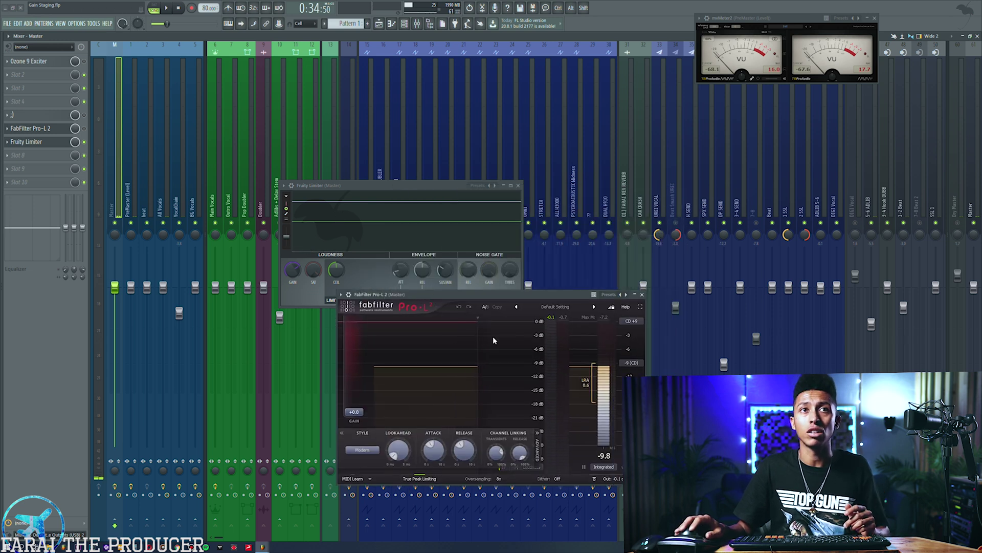
{"action": "left_click", "coordinate": [642, 295]}
{"action": "left_click_drag", "start_coordinate": [399, 187], "coordinate": [419, 176]}
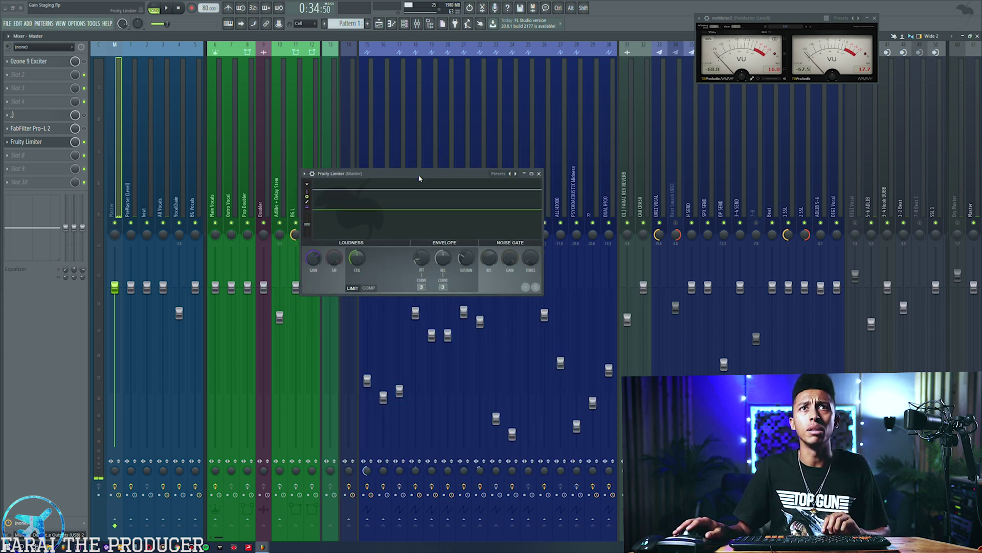
{"action": "left_click", "coordinate": [36, 131]}
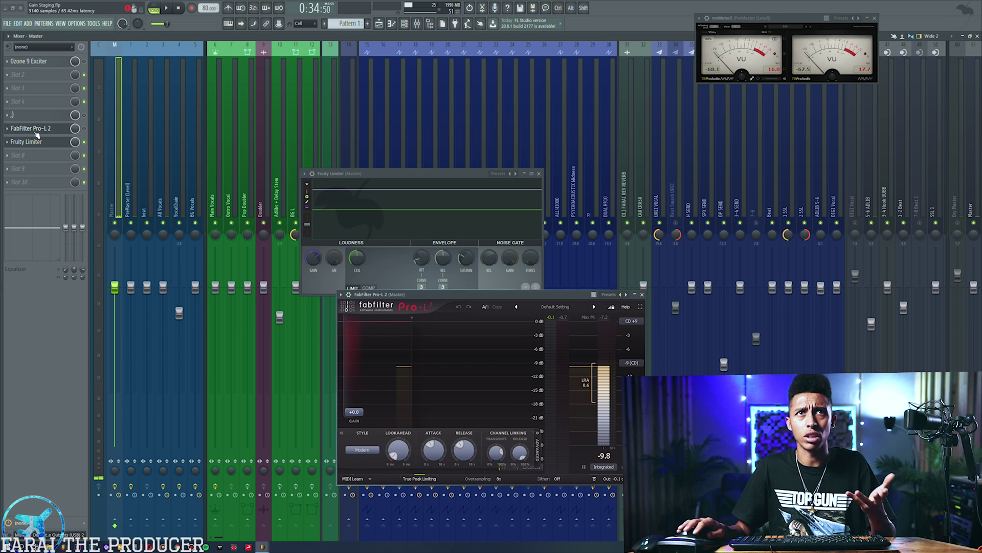
{"action": "left_click", "coordinate": [36, 132]}
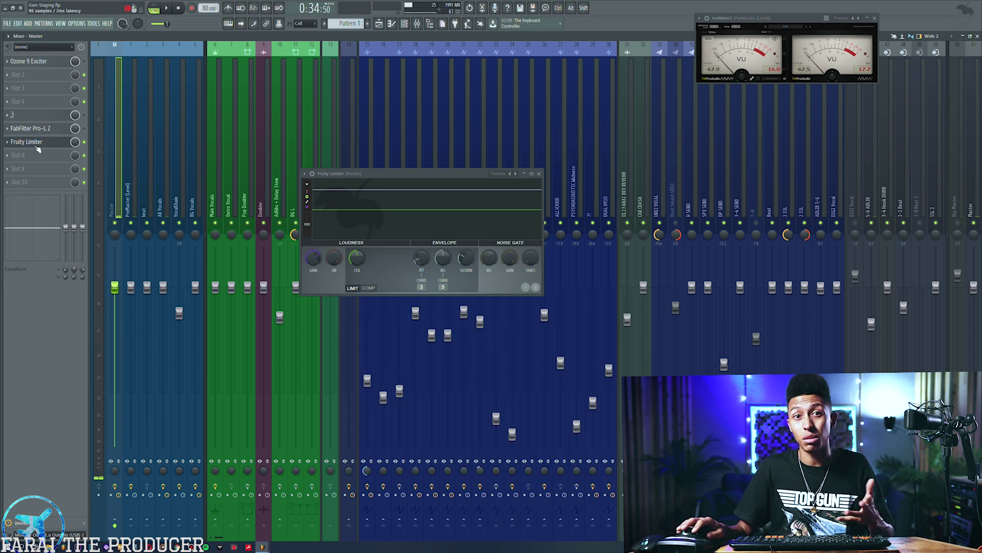
{"action": "left_click", "coordinate": [37, 146]}
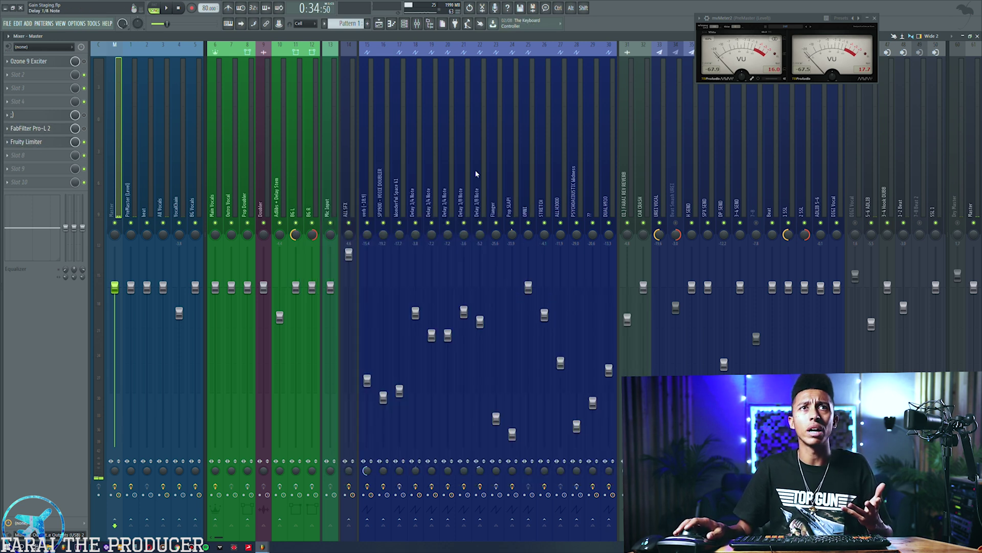
View the Main Vocals track's effects, then VocalChain's bx_console SSL 4000 and AIR Flanger.
{"action": "left_click", "coordinate": [216, 165]}
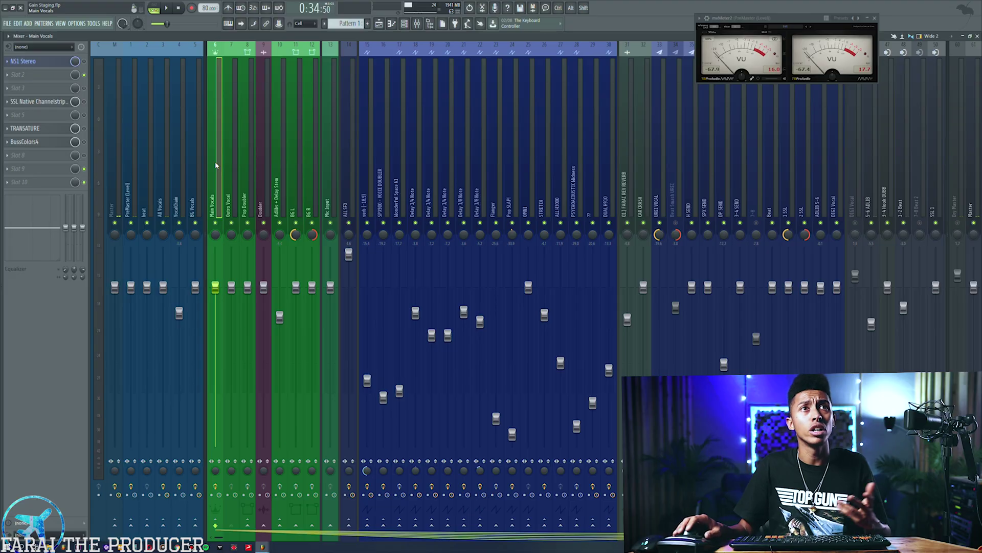
{"action": "left_click", "coordinate": [177, 167]}
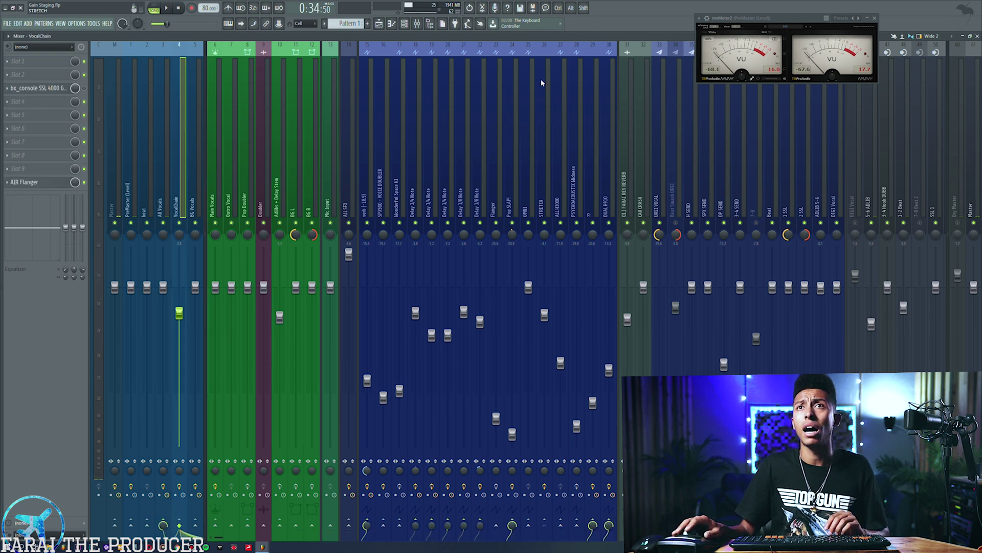
Open the 1-2 Beat track's bx_console SSL 9000 J plugin and move its window aside.
{"action": "left_click", "coordinate": [902, 179]}
{"action": "left_click", "coordinate": [35, 102]}
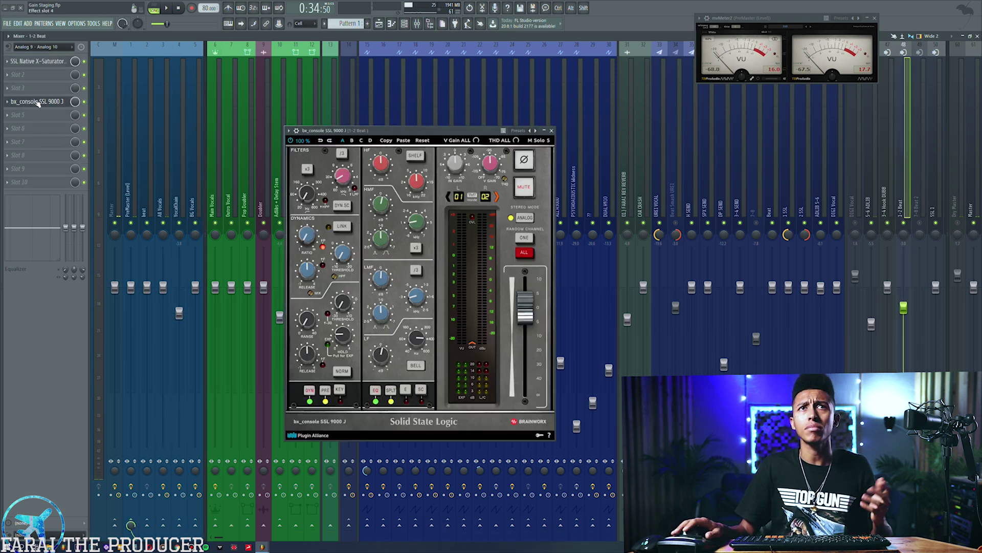
{"action": "left_click_drag", "start_coordinate": [392, 124], "coordinate": [451, 157]}
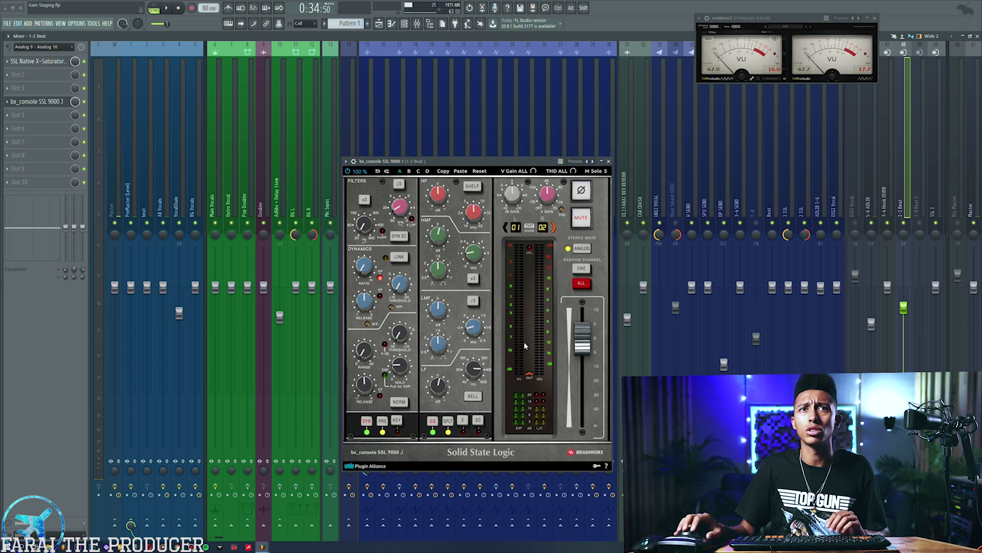
Play the beat to check its level, then replay it to hear the adjusted input gain.
{"action": "key", "text": "space"}
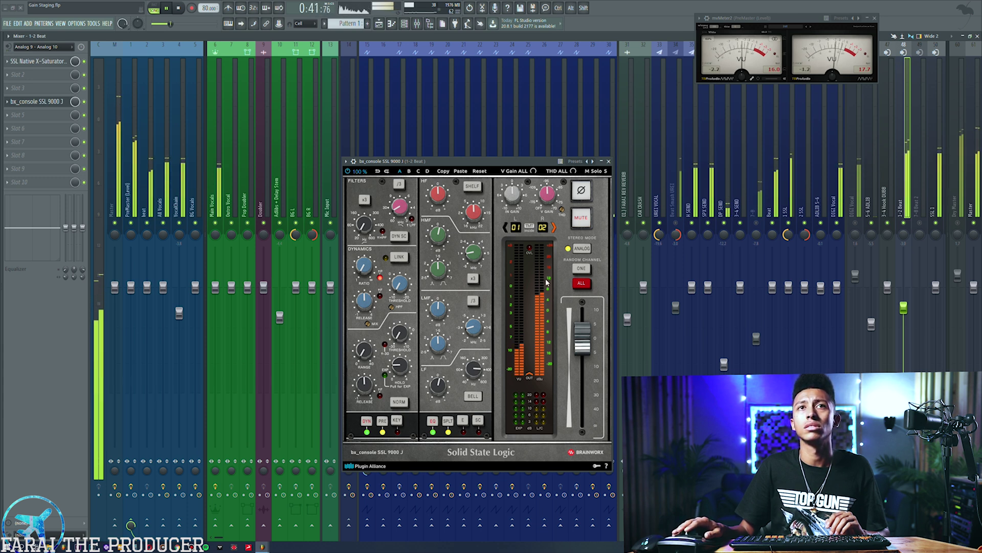
{"action": "key", "text": "space"}
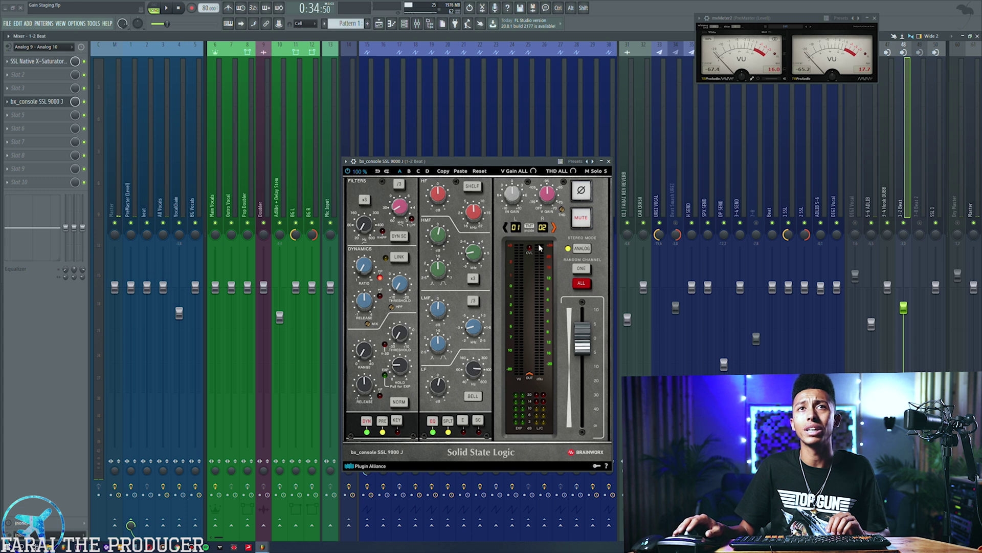
{"action": "key", "text": "space"}
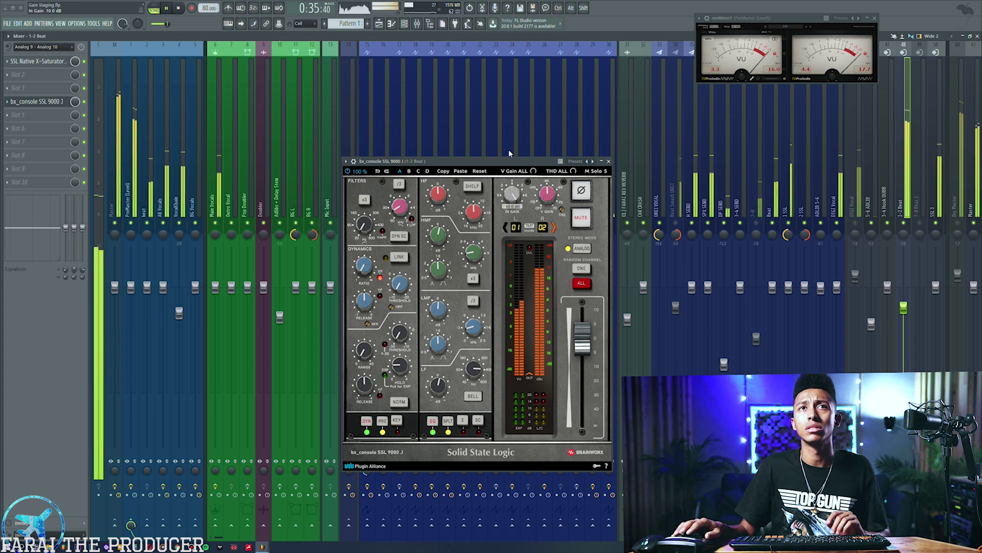